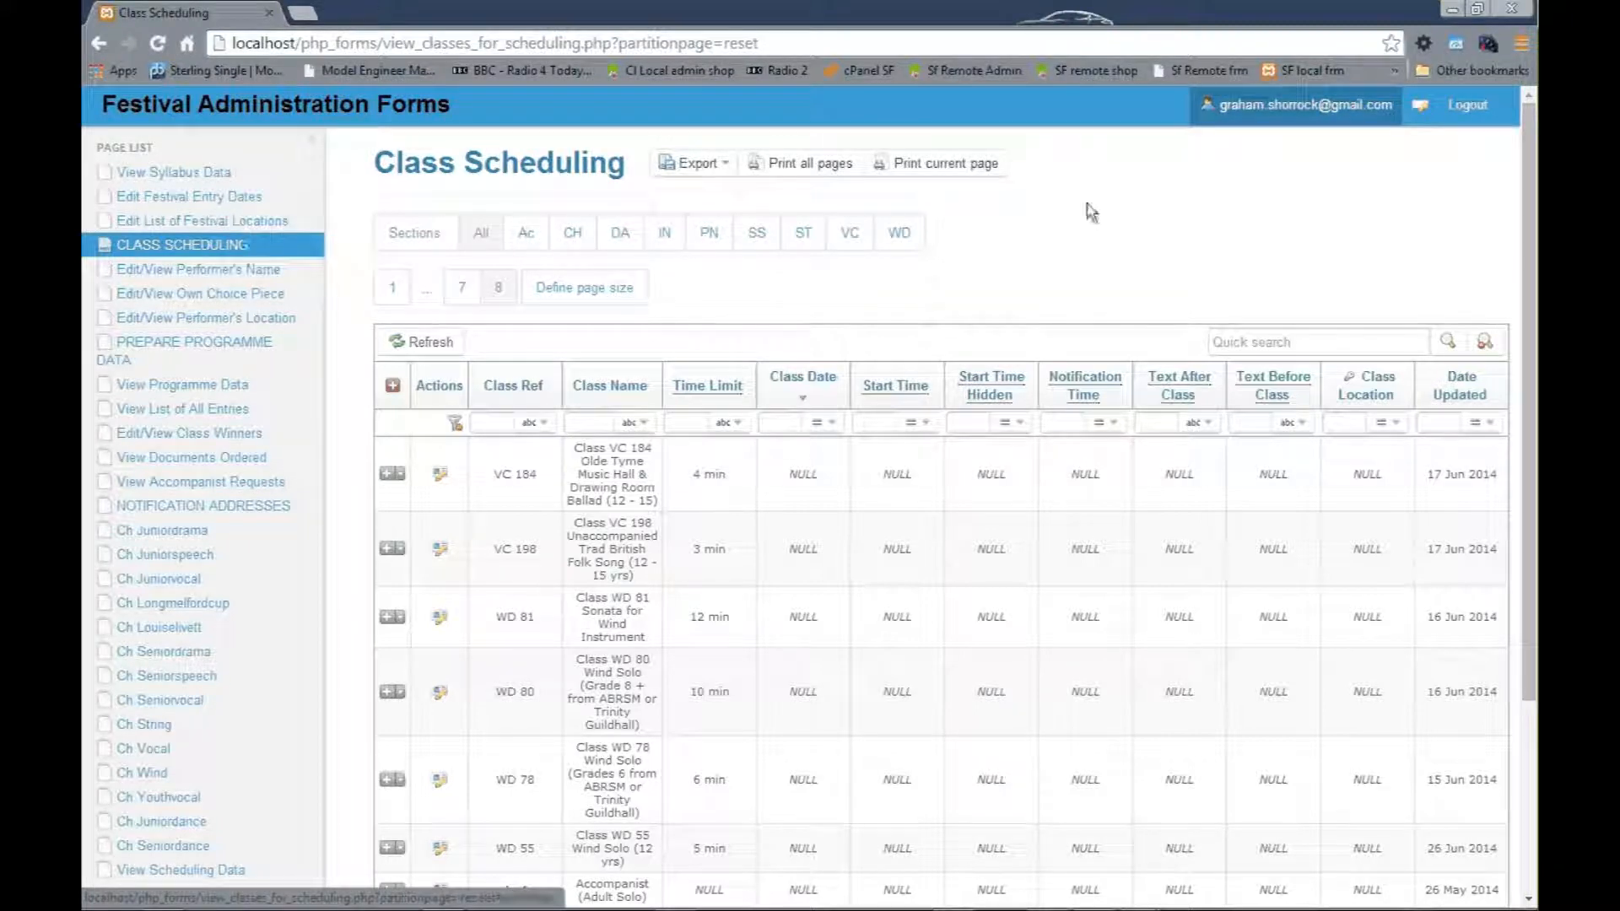
Step: Browse the class list for all sections and show its first page
{"action": "left_click", "coordinate": [475, 233]}
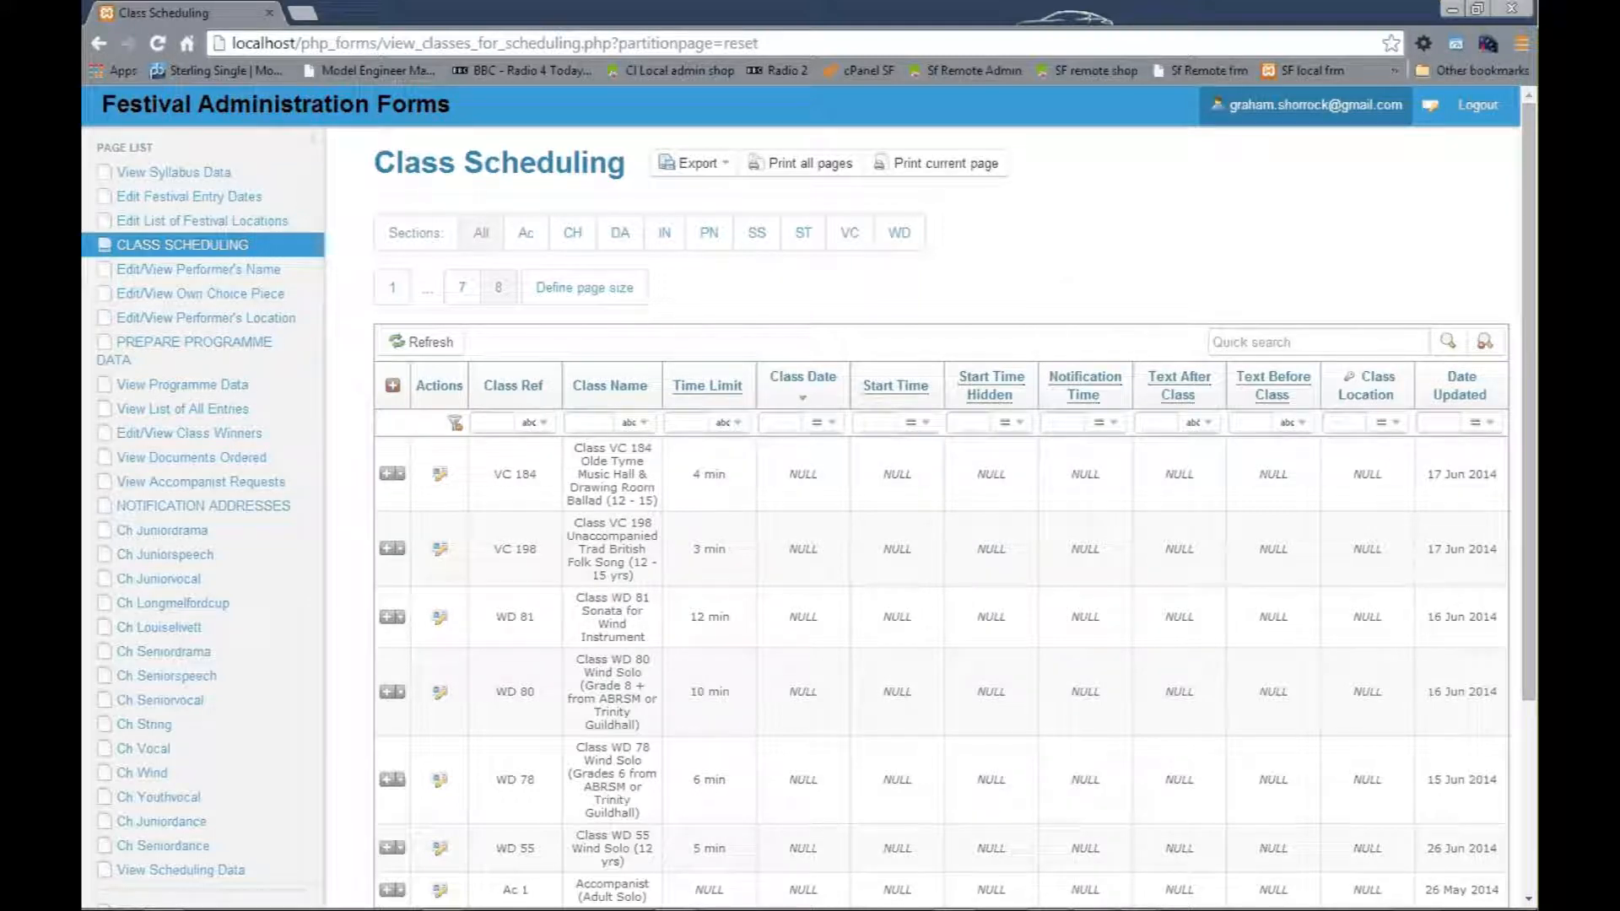
{"action": "scroll", "coordinate": [941, 506], "scroll_direction": "down", "scroll_amount": 3}
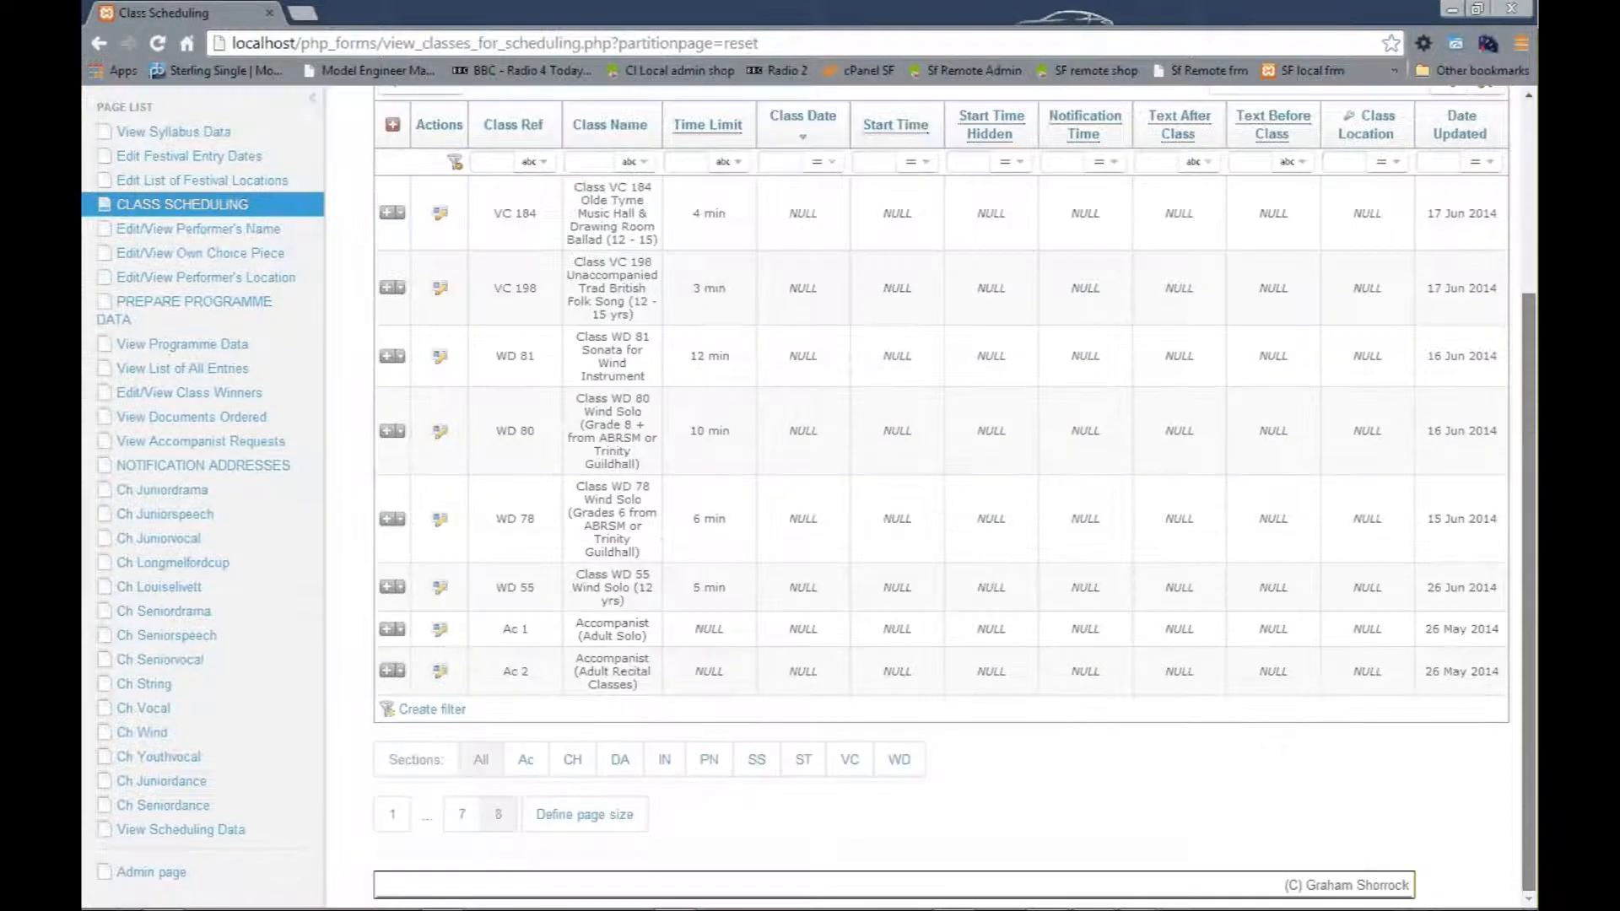
{"action": "scroll", "coordinate": [448, 291], "scroll_direction": "up", "scroll_amount": 3}
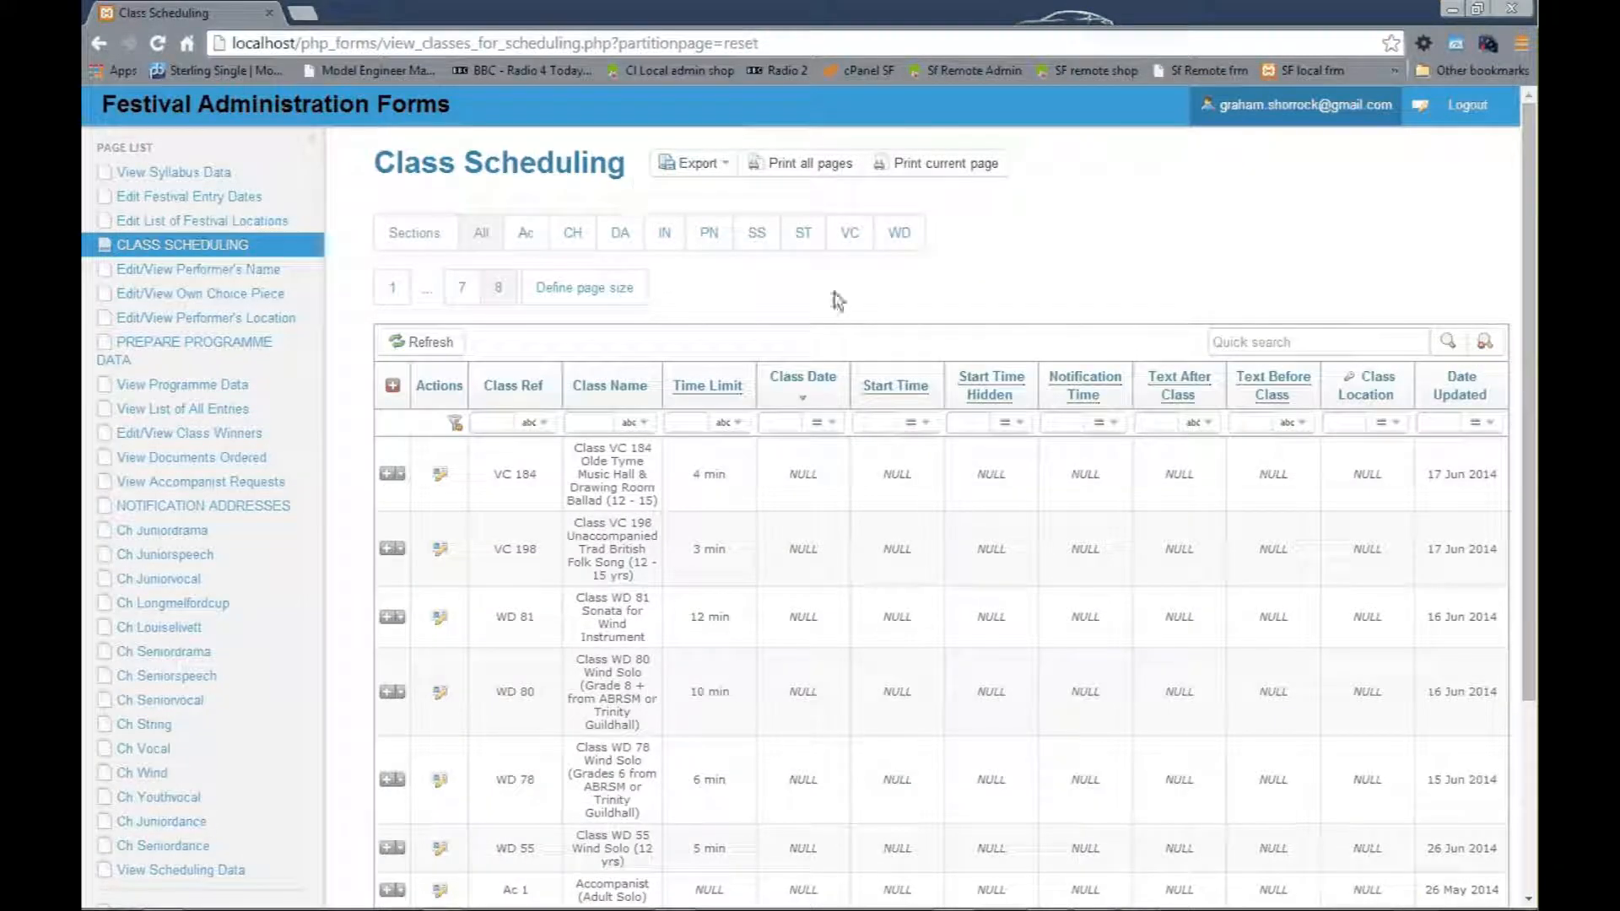
{"action": "left_click", "coordinate": [393, 287]}
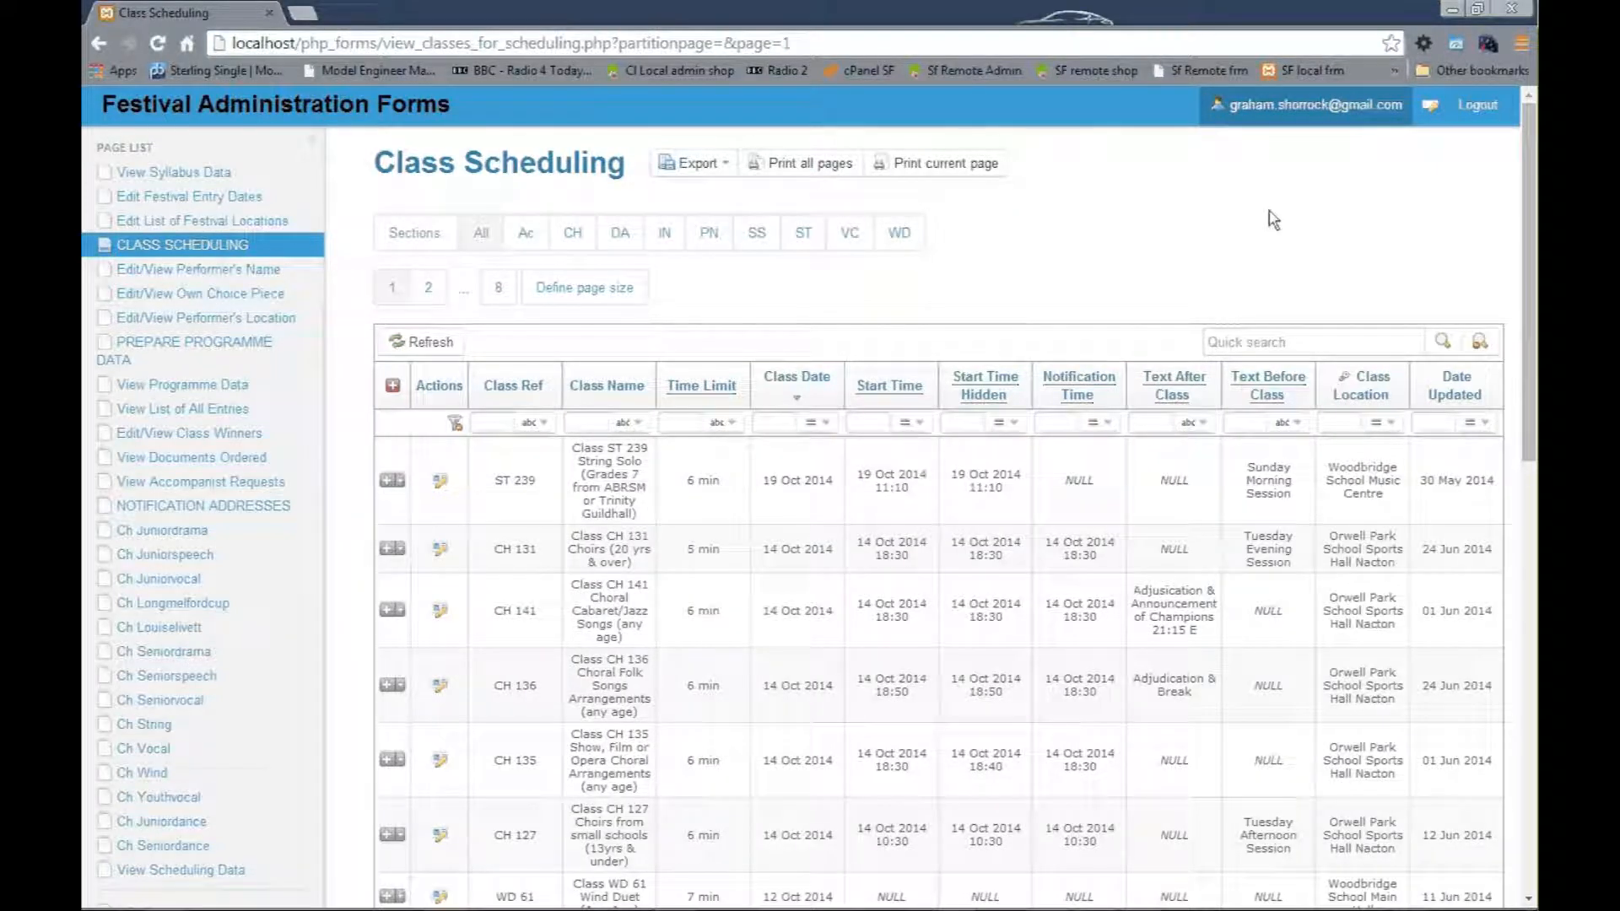
{"action": "mouse_move", "coordinate": [1528, 297]}
{"action": "left_mouse_down"}
{"action": "mouse_move", "coordinate": [1528, 709]}
{"action": "mouse_move", "coordinate": [1528, 299]}
{"action": "left_mouse_up"}
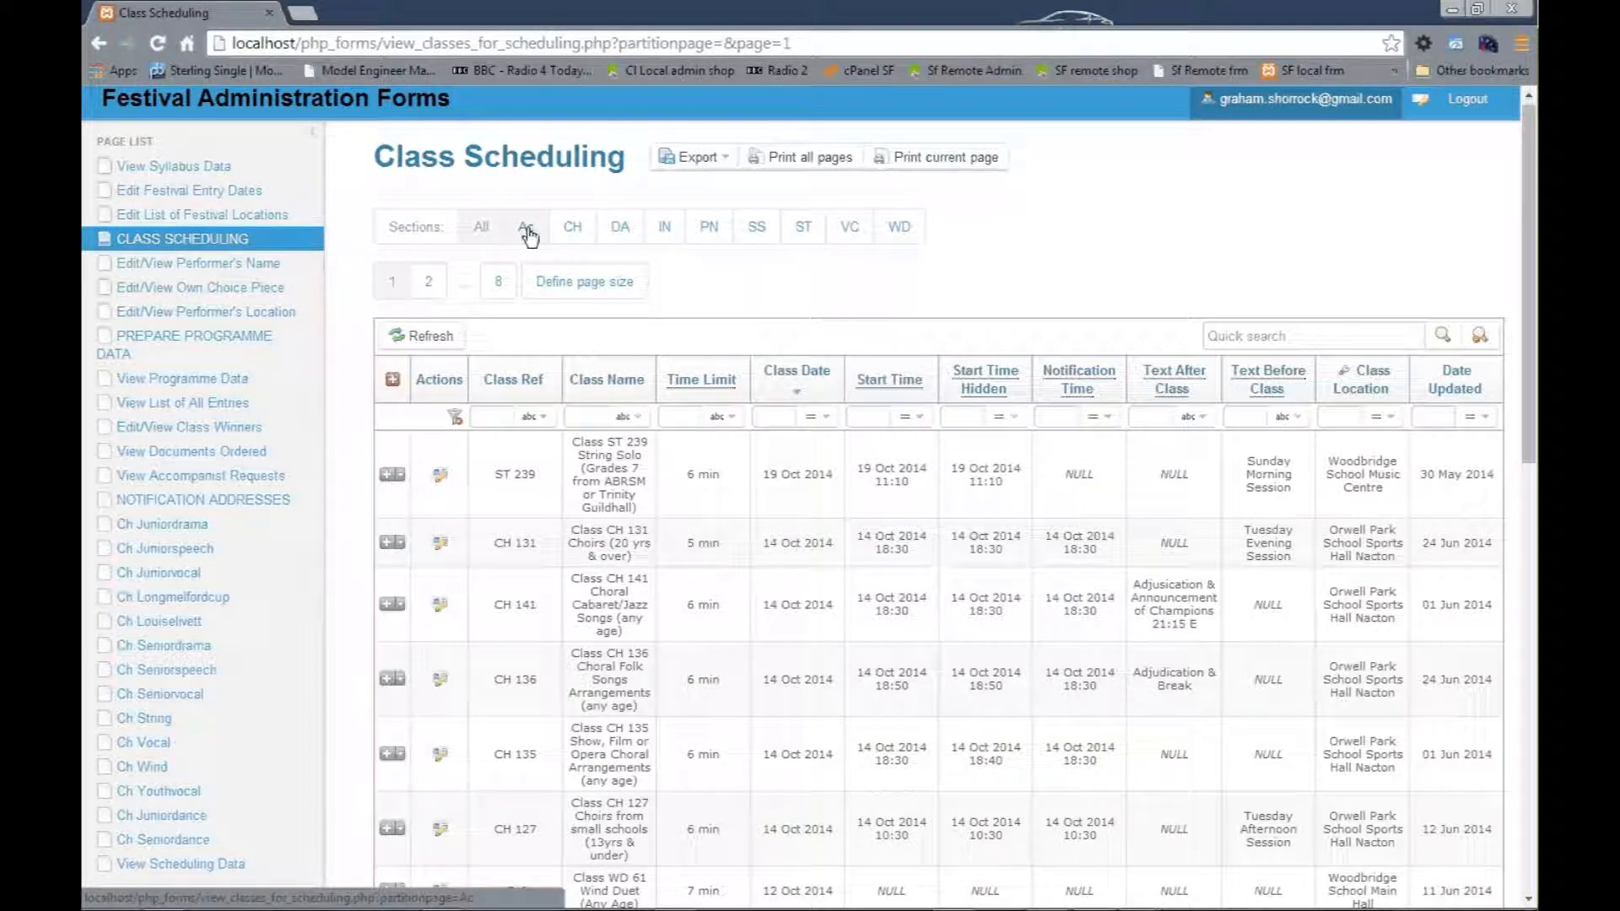
Step: Filter the class list to the SS section and expand the entries of class SS 300
{"action": "left_click", "coordinate": [756, 228]}
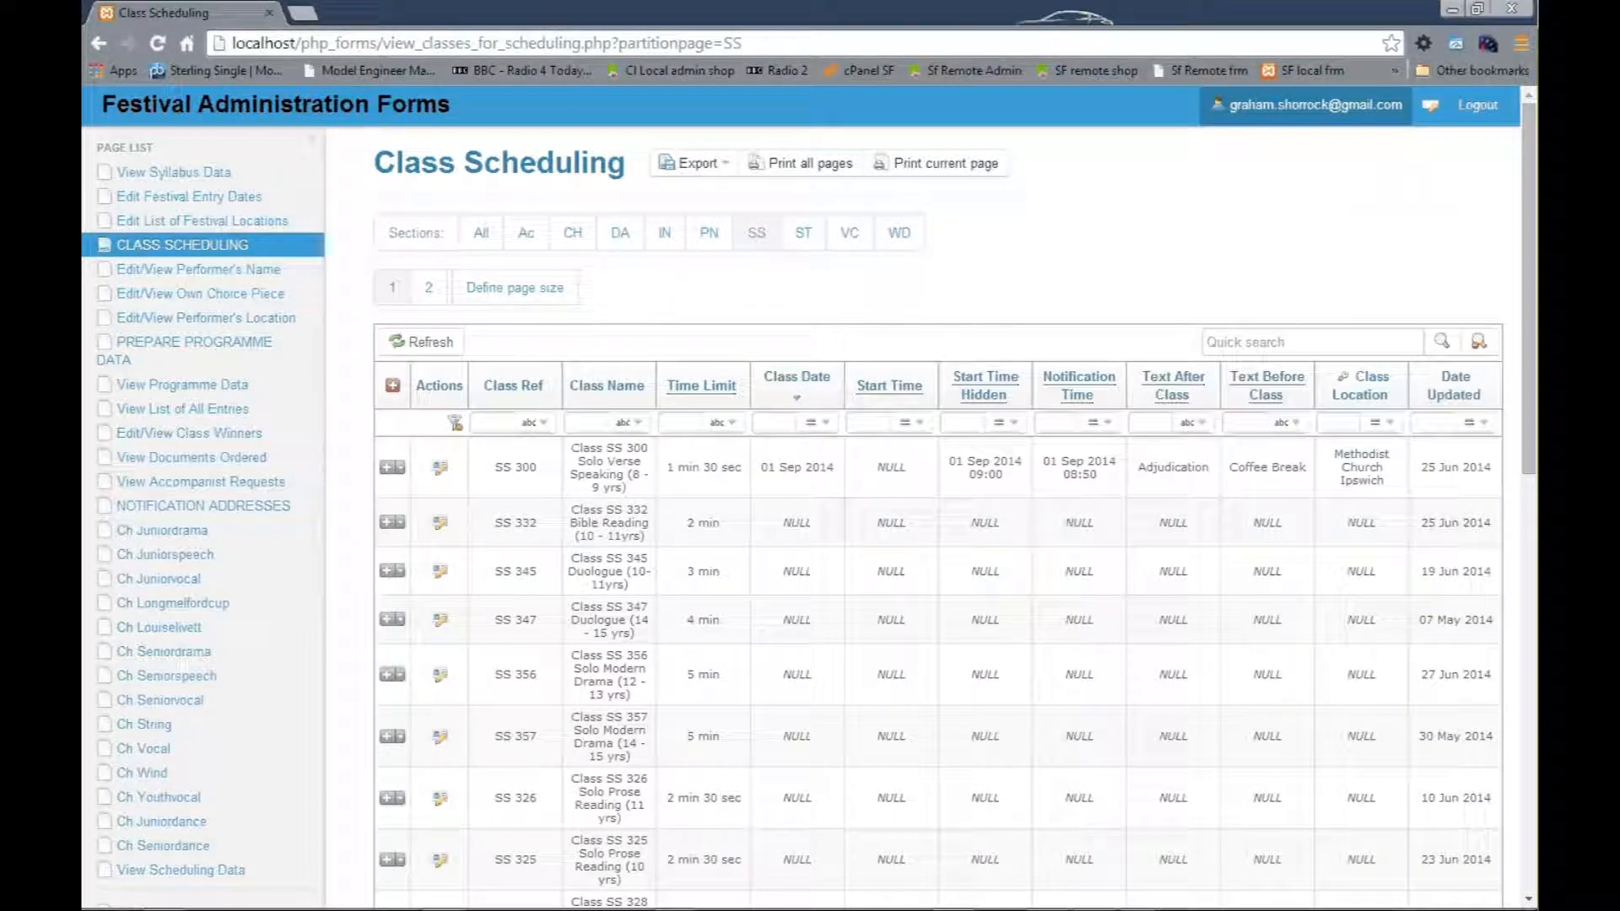
{"action": "mouse_move", "coordinate": [1532, 281]}
{"action": "left_mouse_down"}
{"action": "mouse_move", "coordinate": [1527, 730]}
{"action": "mouse_move", "coordinate": [1528, 308]}
{"action": "left_mouse_up"}
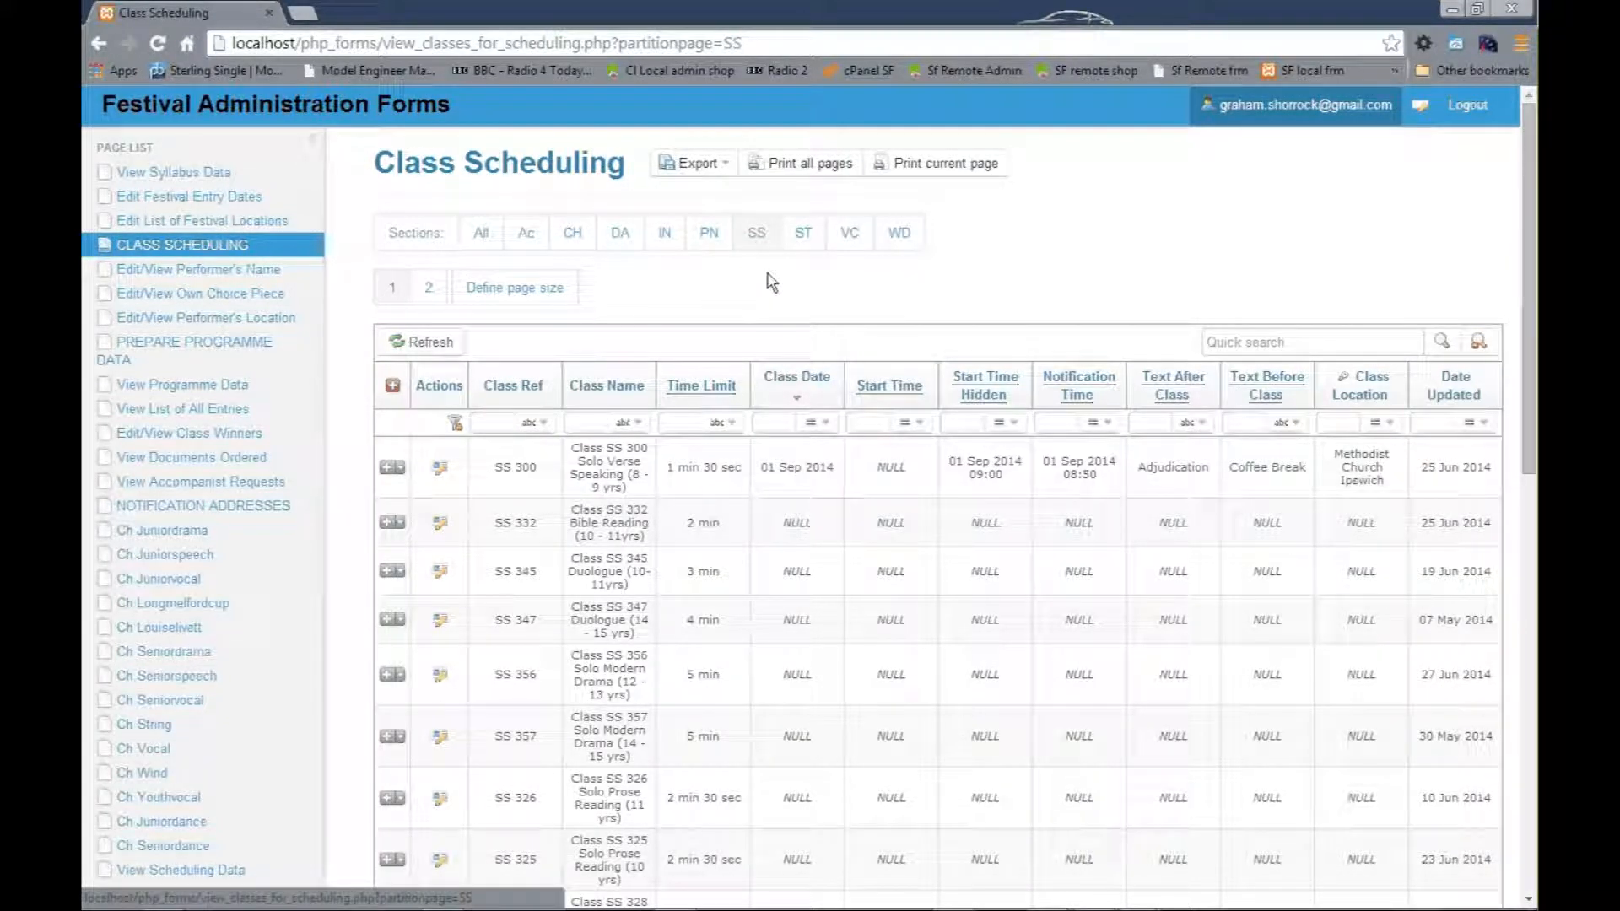
{"action": "left_click", "coordinate": [391, 469]}
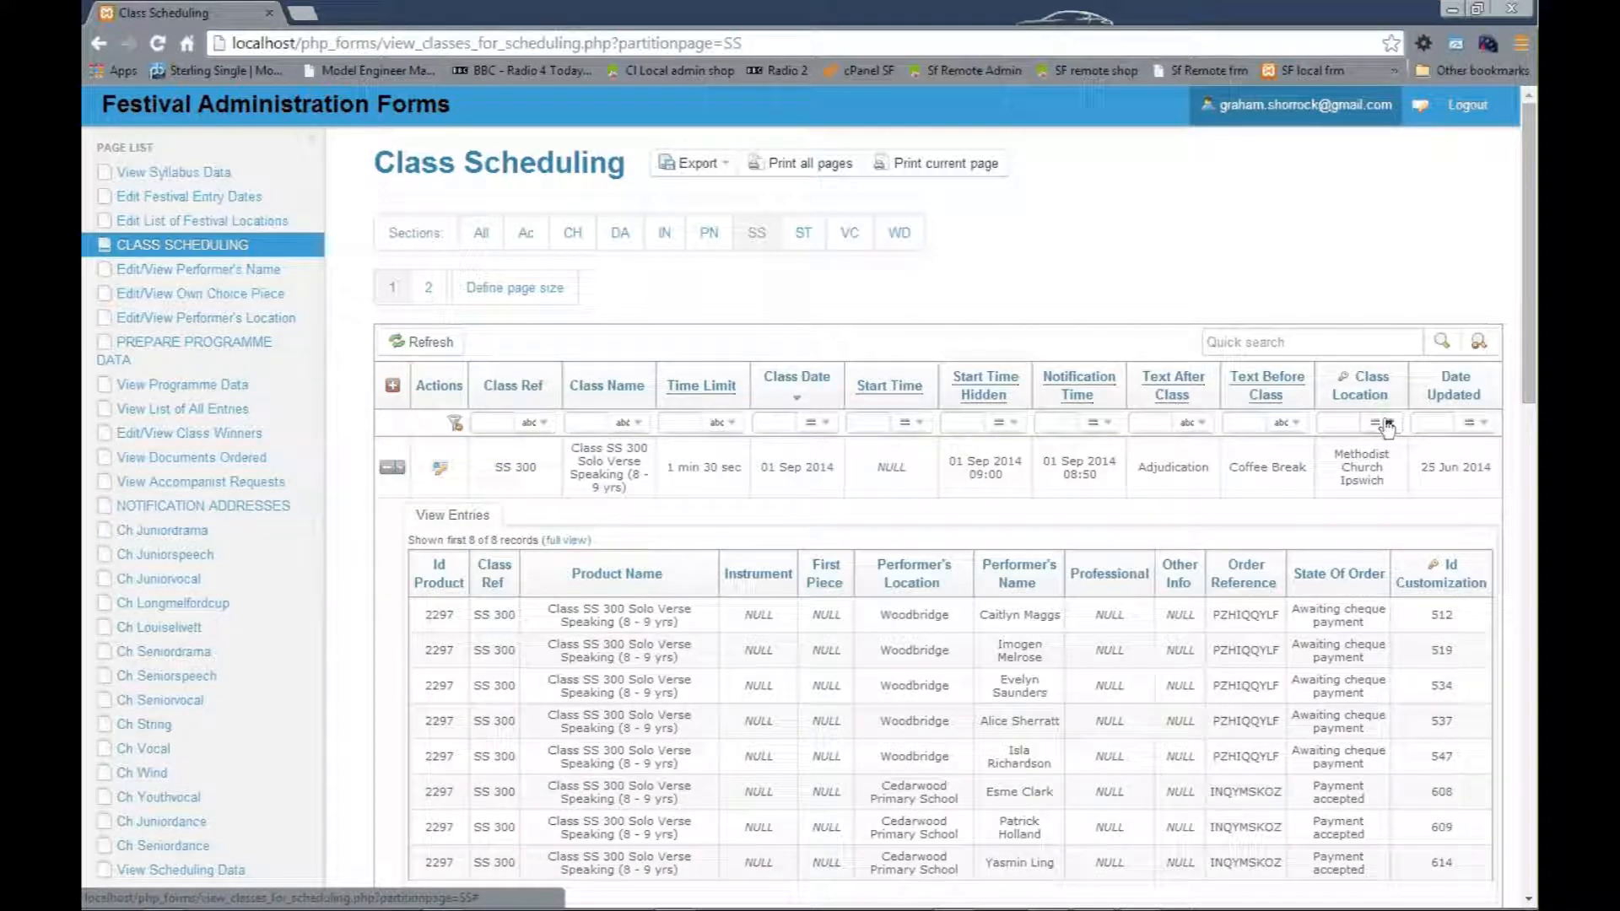
{"action": "left_click_drag", "start_coordinate": [1529, 345], "coordinate": [1530, 397]}
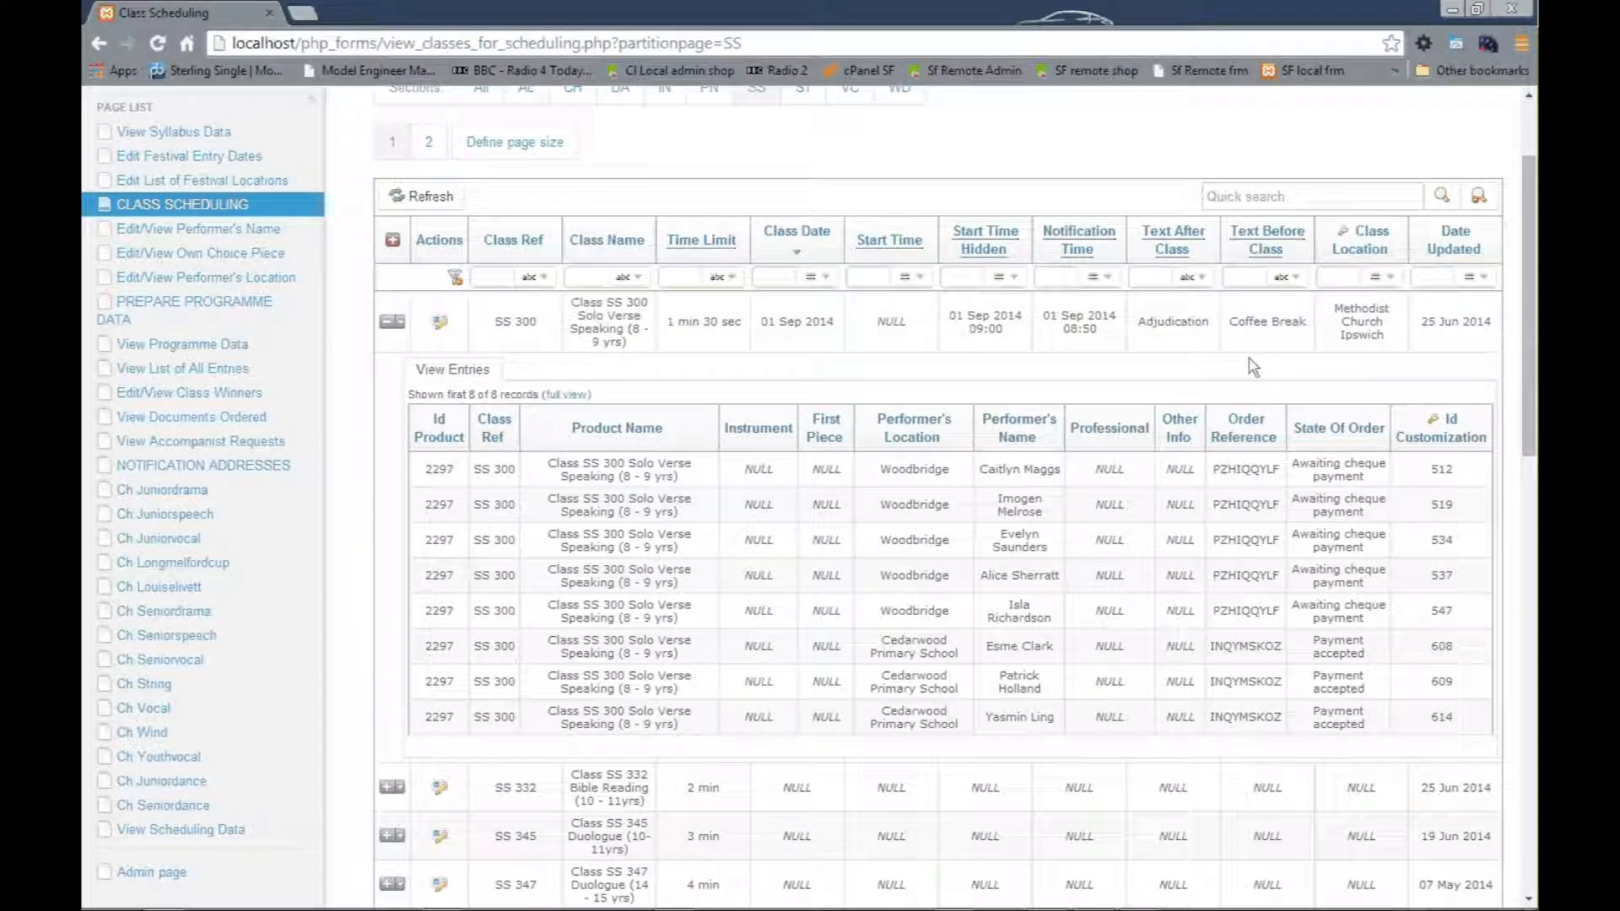
Step: Open the SS 300 row for inline editing and set its class date to 02-Sep-2014
{"action": "left_click", "coordinate": [441, 327]}
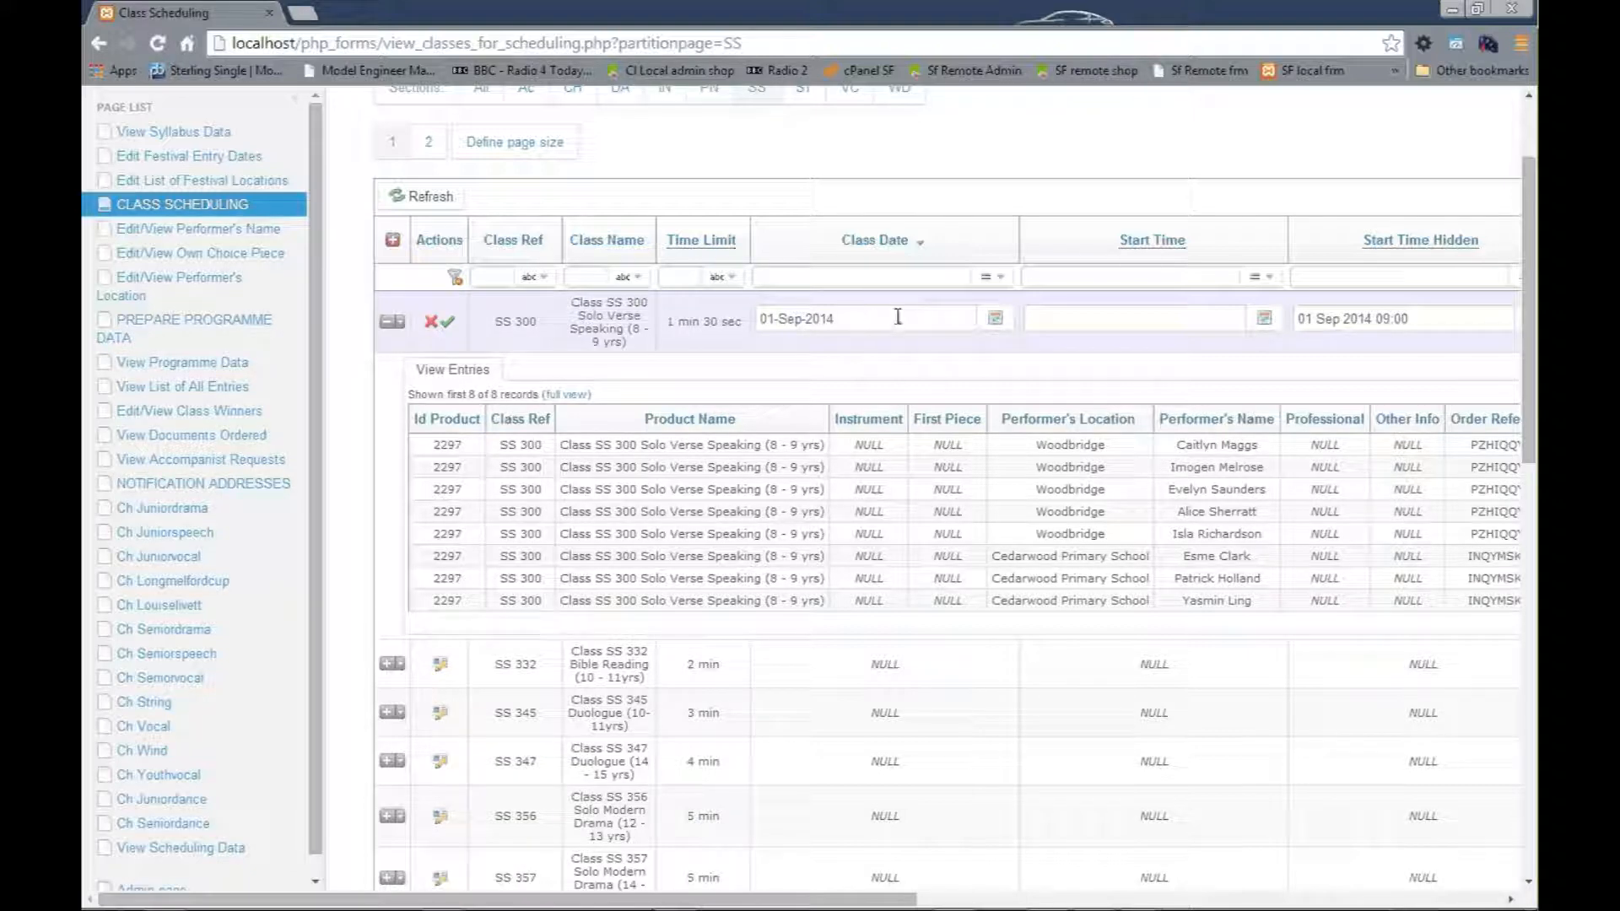
{"action": "left_click", "coordinate": [995, 319]}
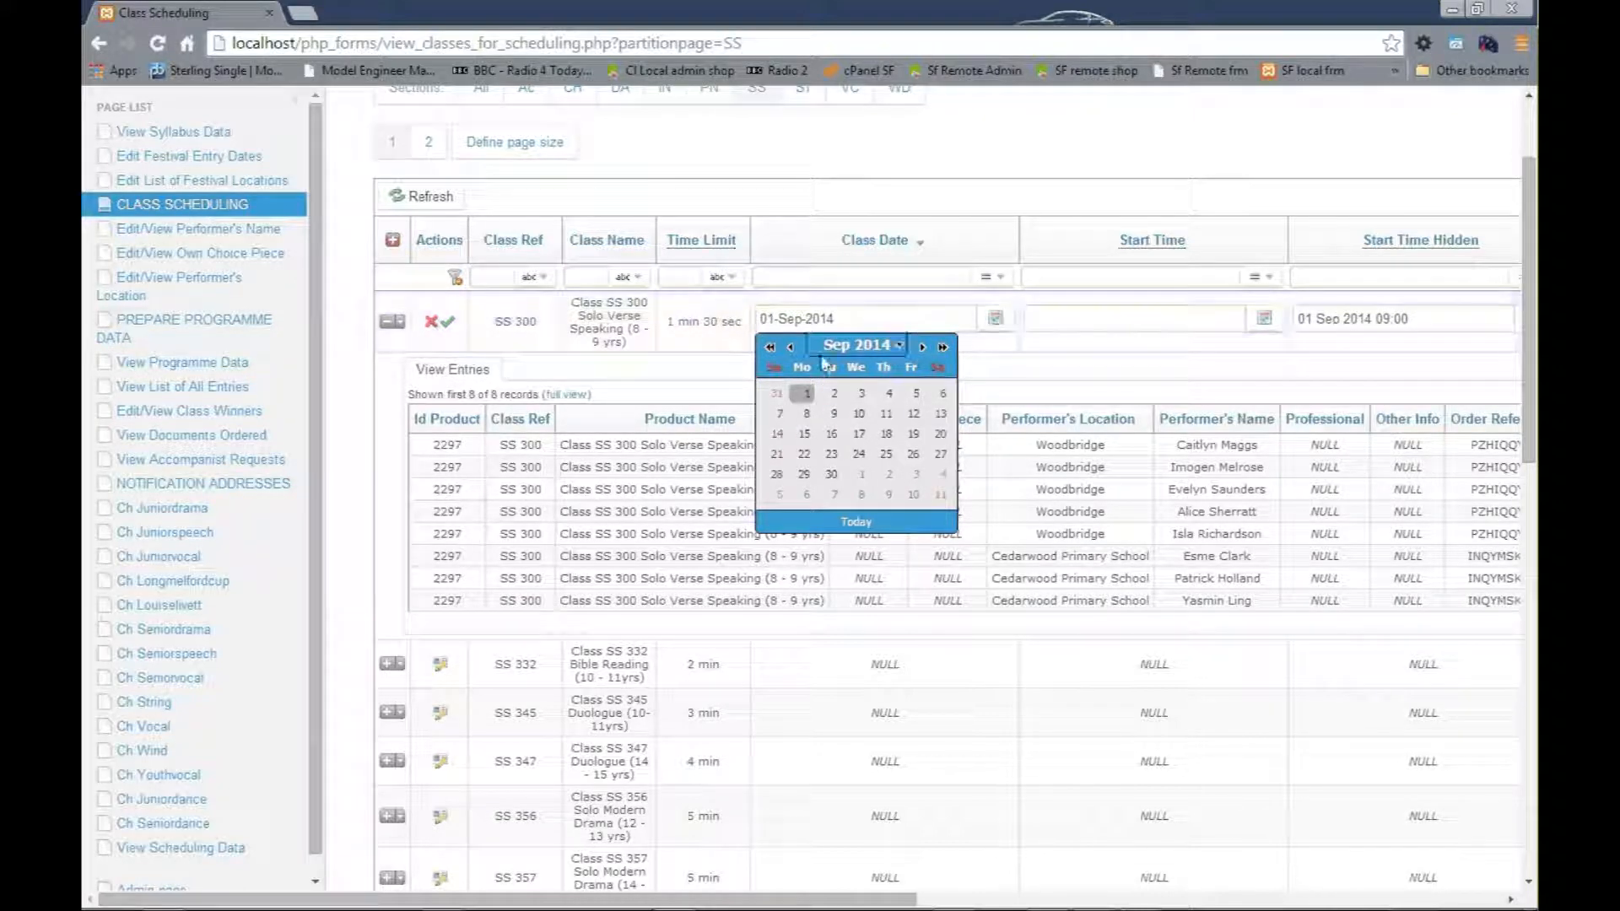
{"action": "left_click", "coordinate": [834, 395]}
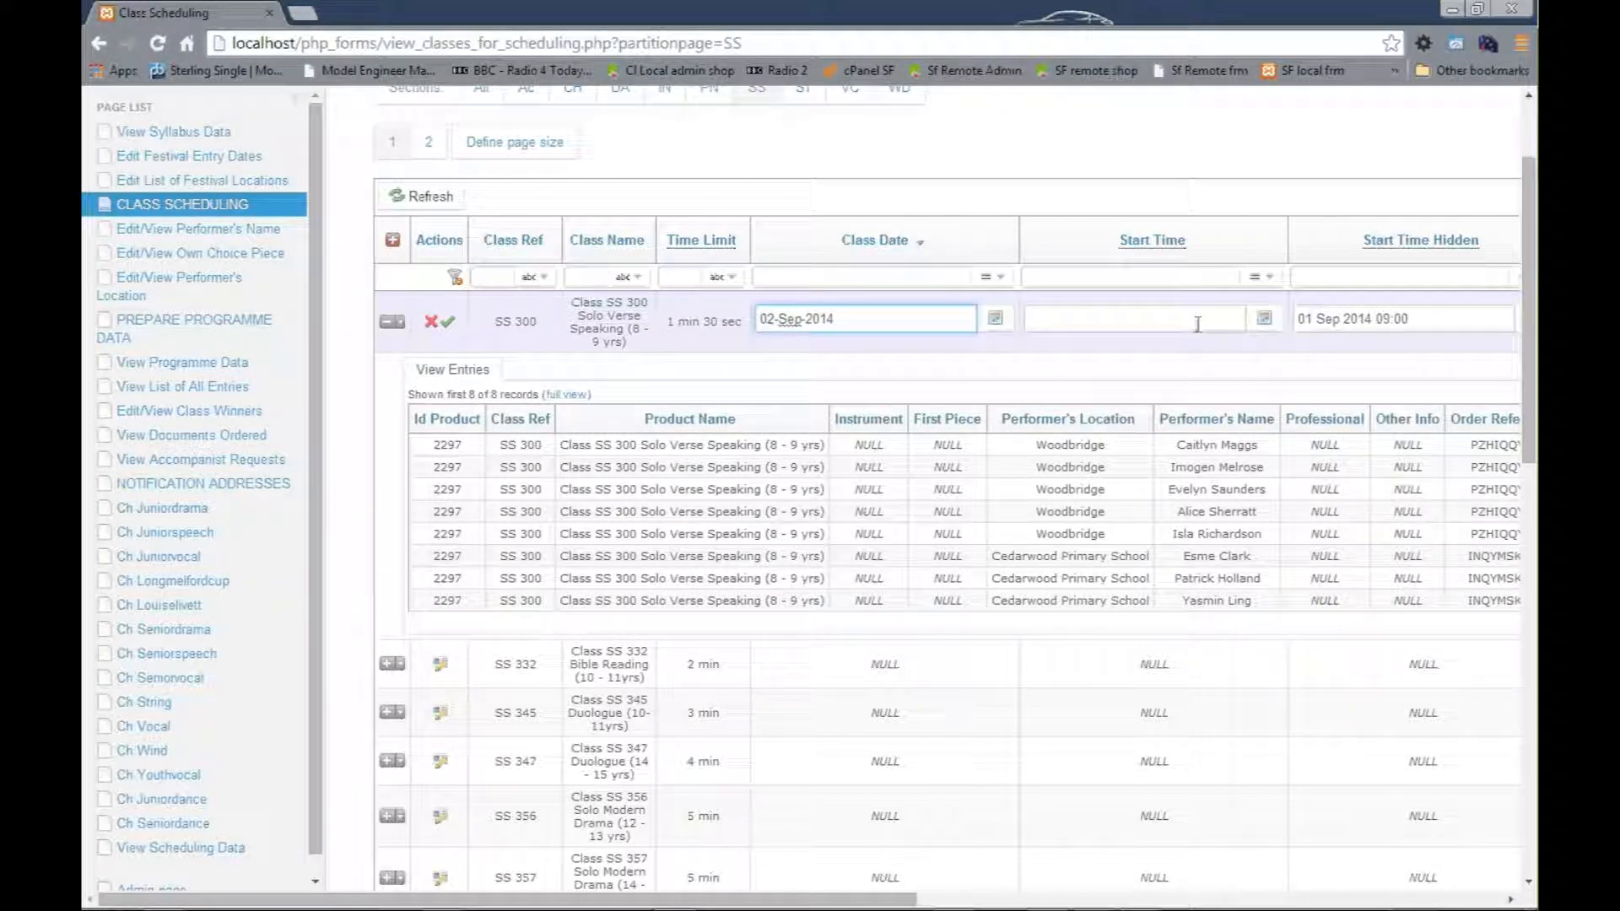
Step: Set the hidden start time of class SS 300 to 02 Sep 2014 13:00 using the calendar picker
{"action": "mouse_move", "coordinate": [1421, 245]}
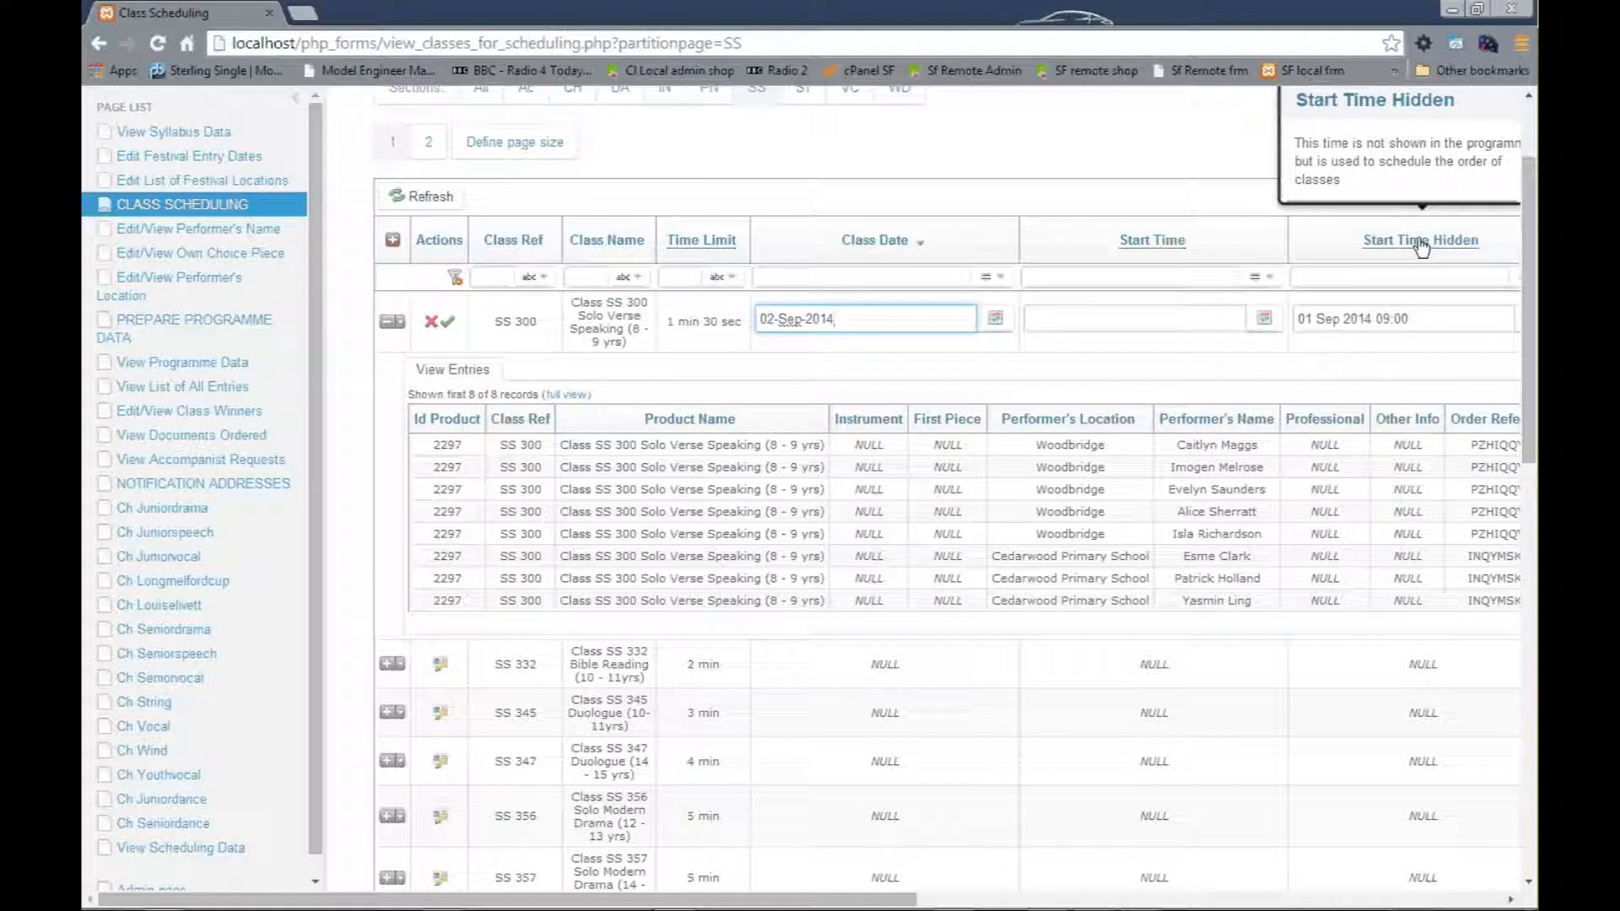
{"action": "mouse_move", "coordinate": [1145, 249]}
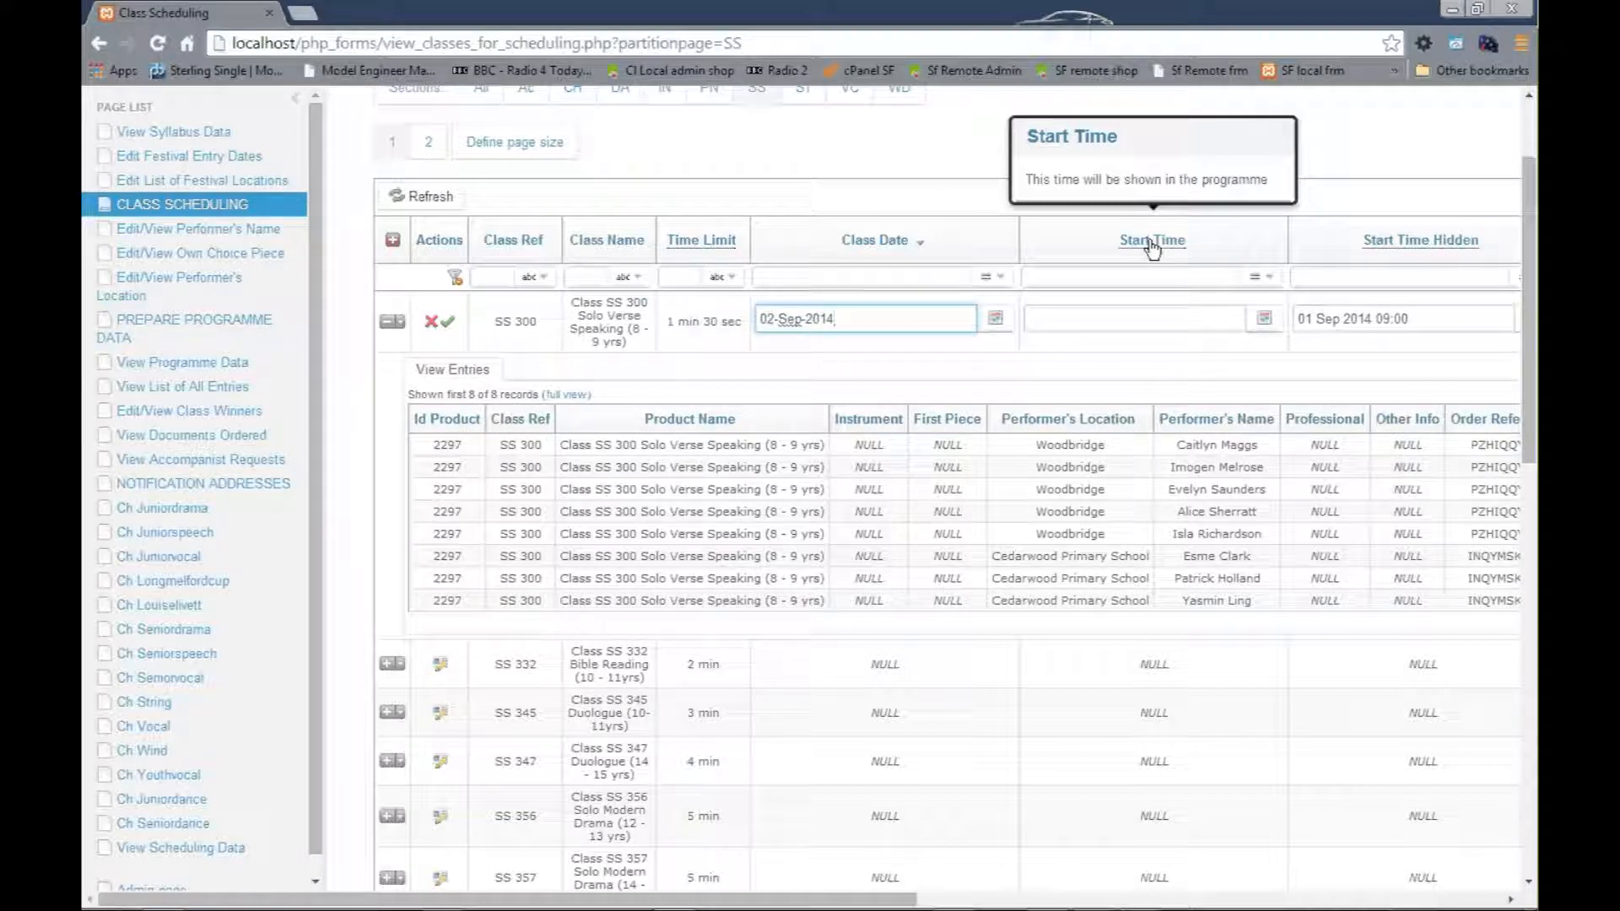
{"action": "left_click", "coordinate": [1442, 321]}
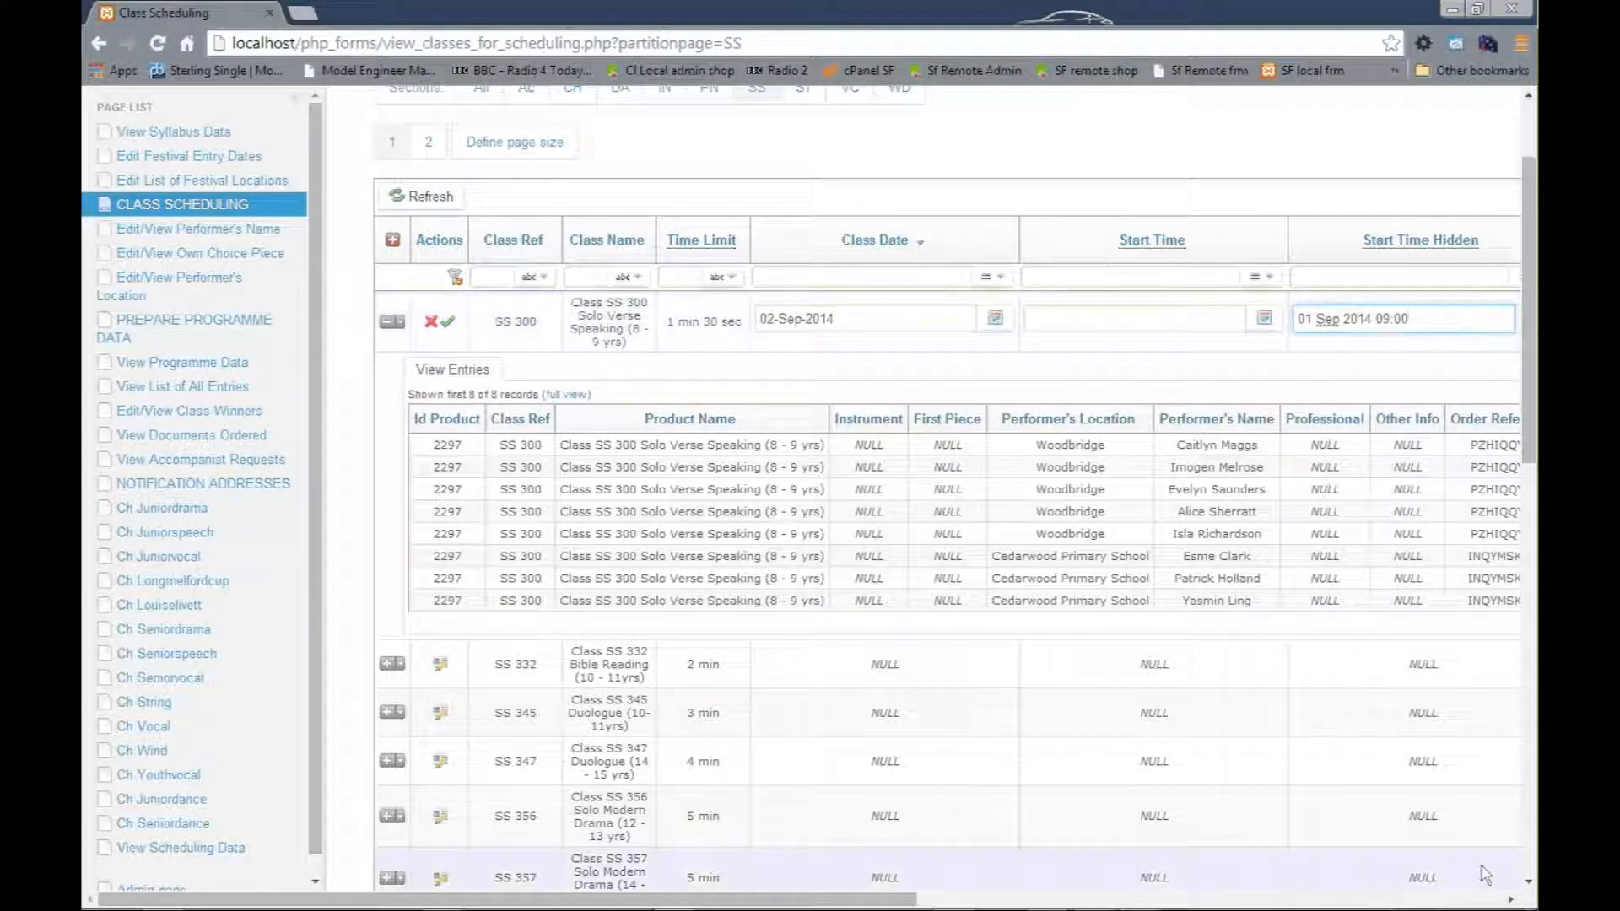
{"action": "left_click", "coordinate": [1511, 899]}
{"action": "left_click", "coordinate": [1510, 899]}
{"action": "left_click", "coordinate": [1510, 899]}
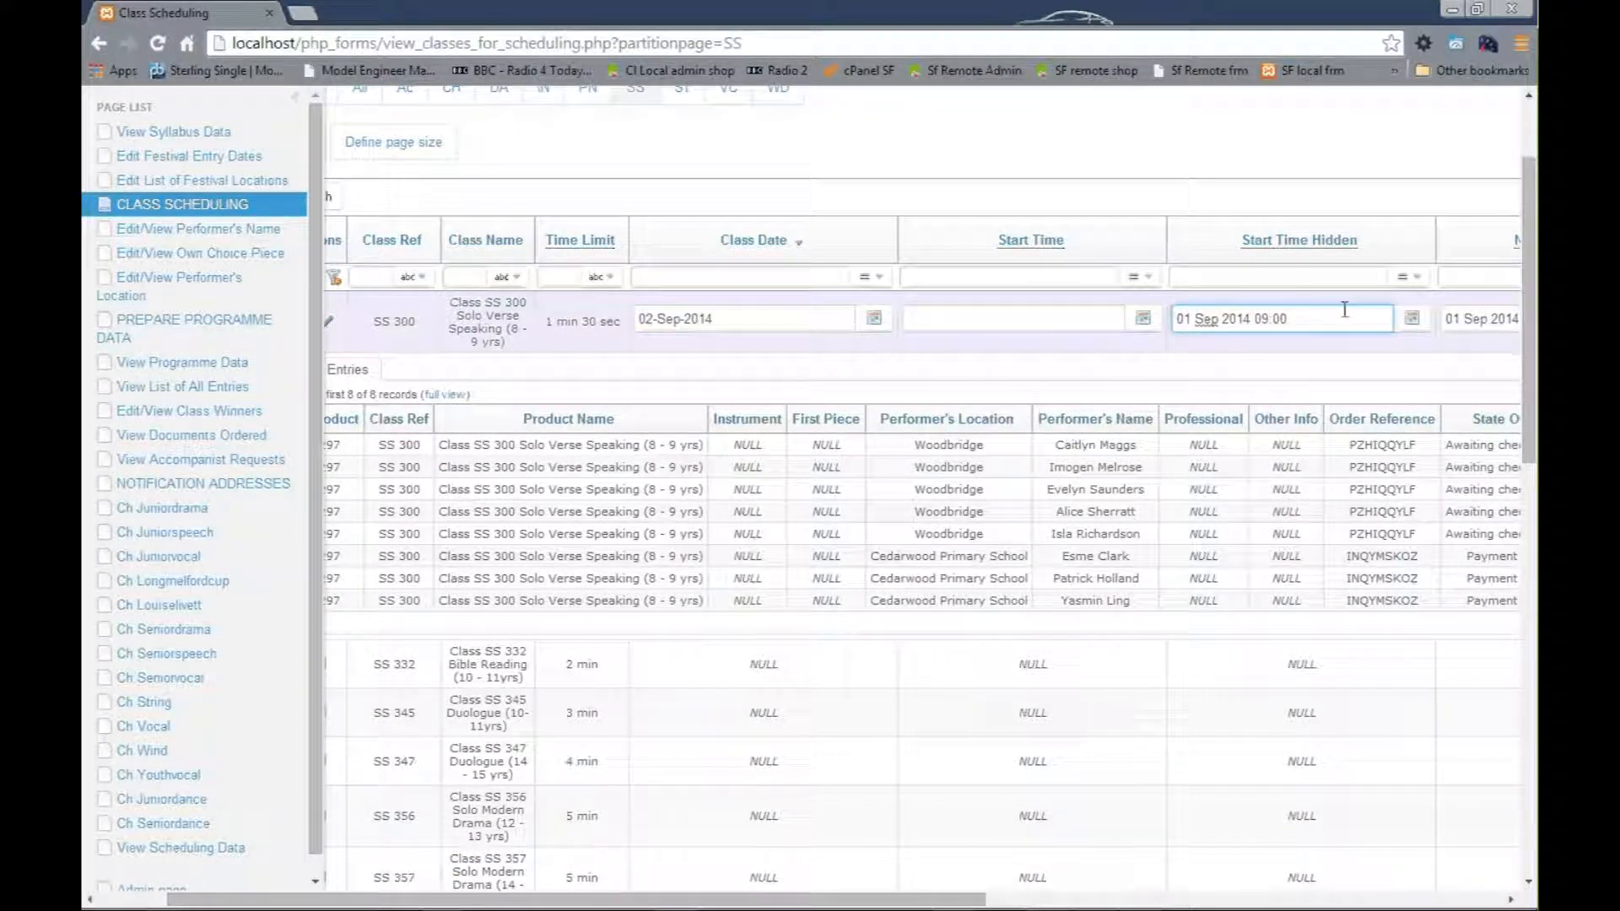
{"action": "left_click", "coordinate": [1413, 319]}
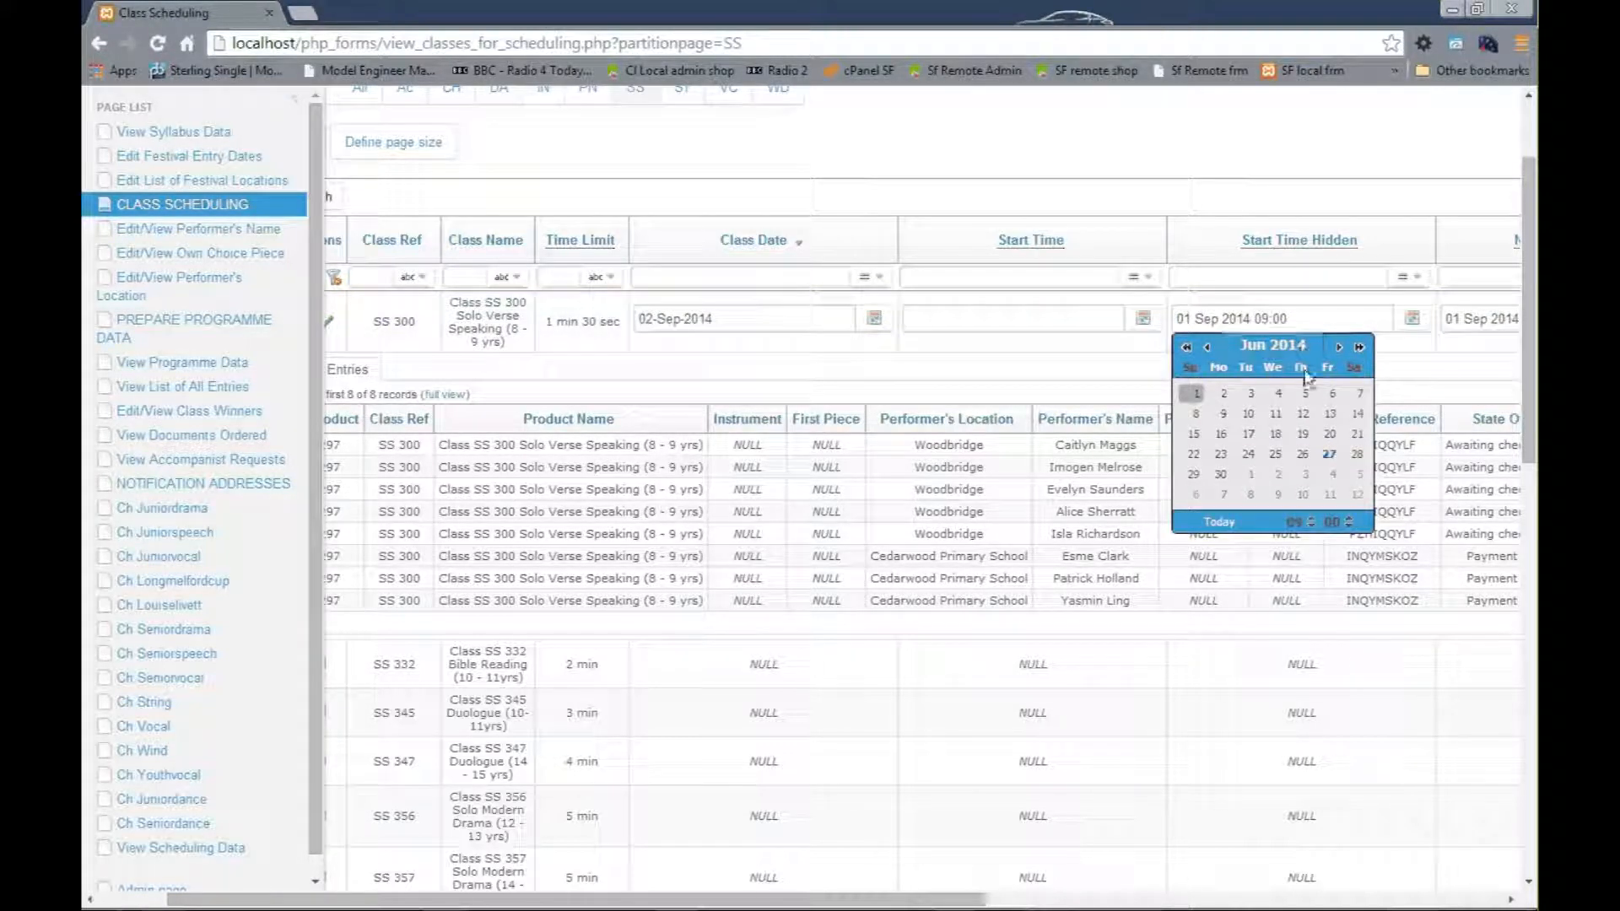
{"action": "left_click", "coordinate": [1329, 454]}
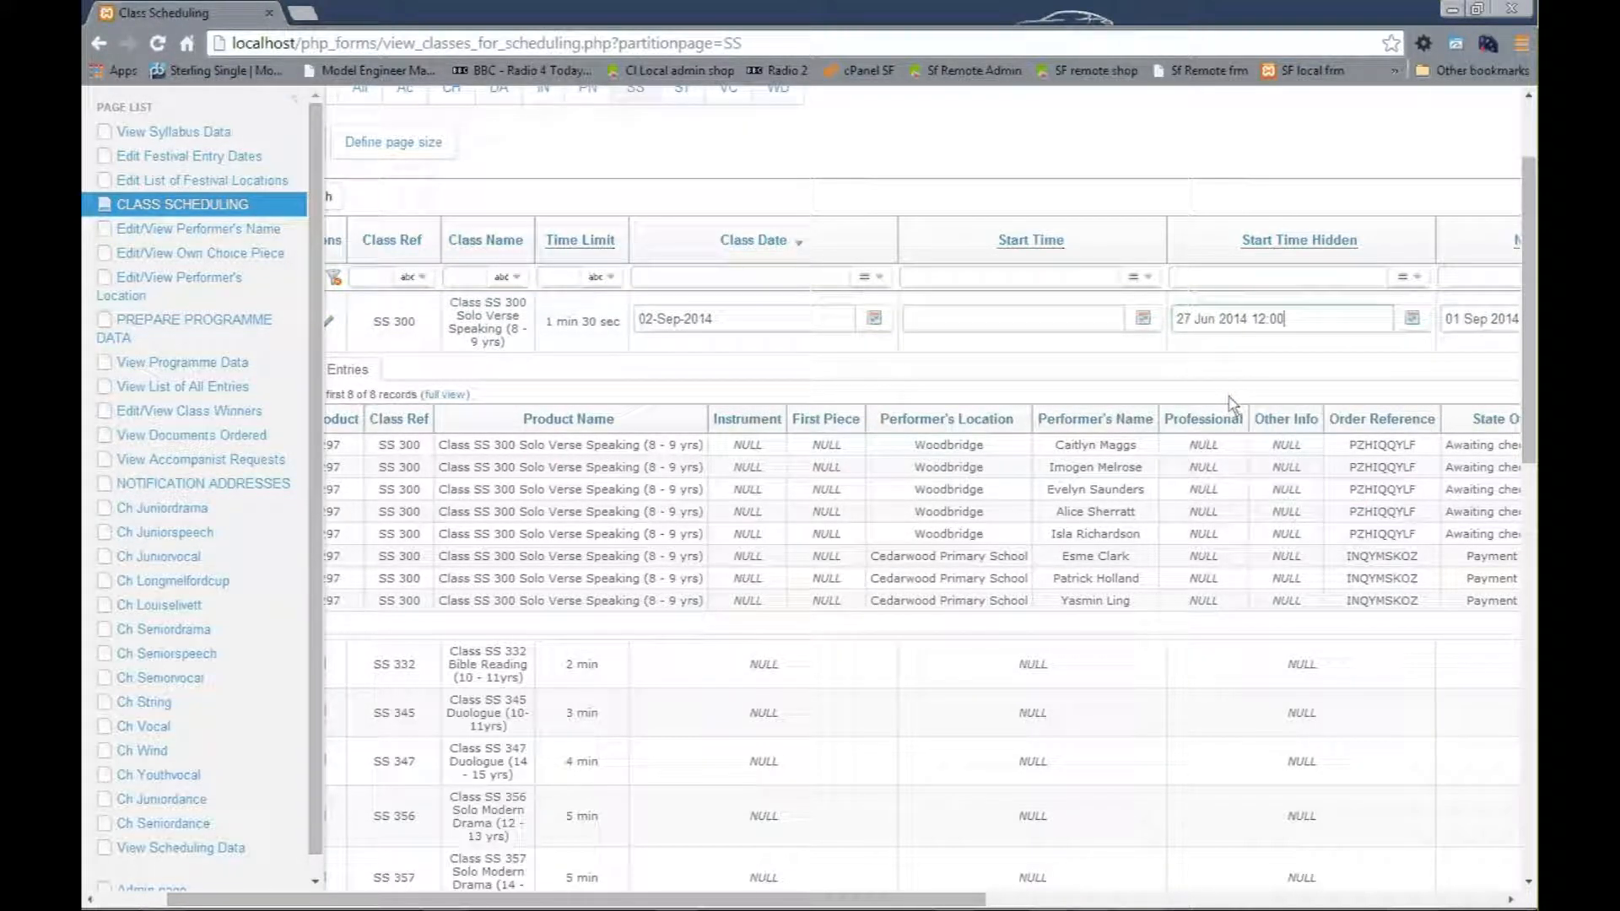
{"action": "left_click", "coordinate": [1405, 320]}
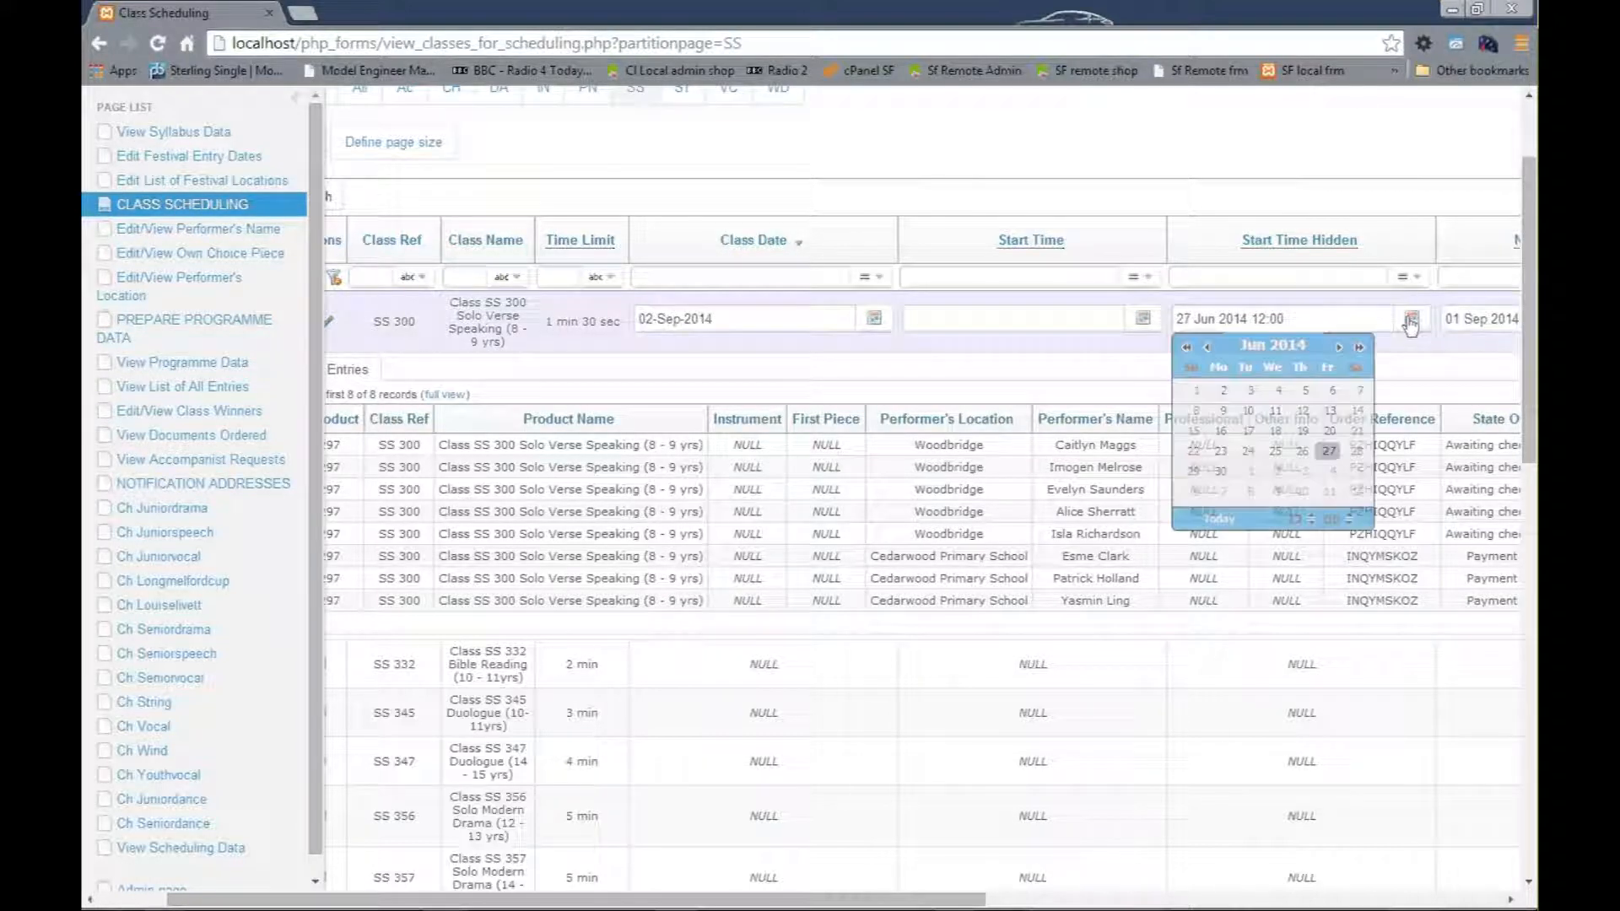
{"action": "left_click", "coordinate": [1311, 519]}
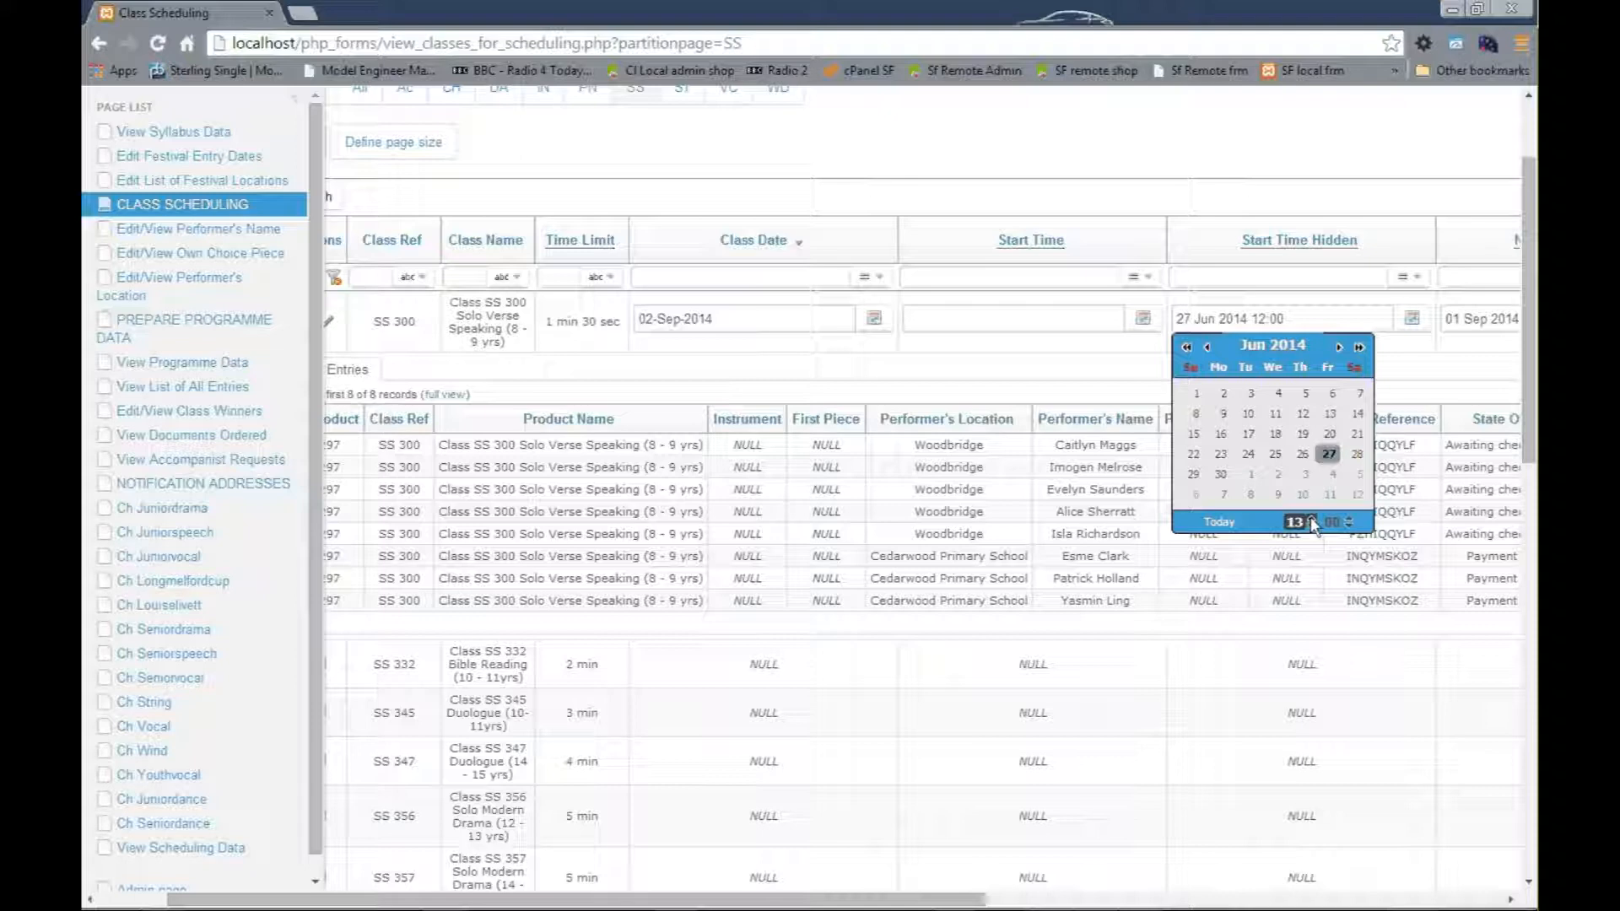
{"action": "left_click", "coordinate": [1340, 348]}
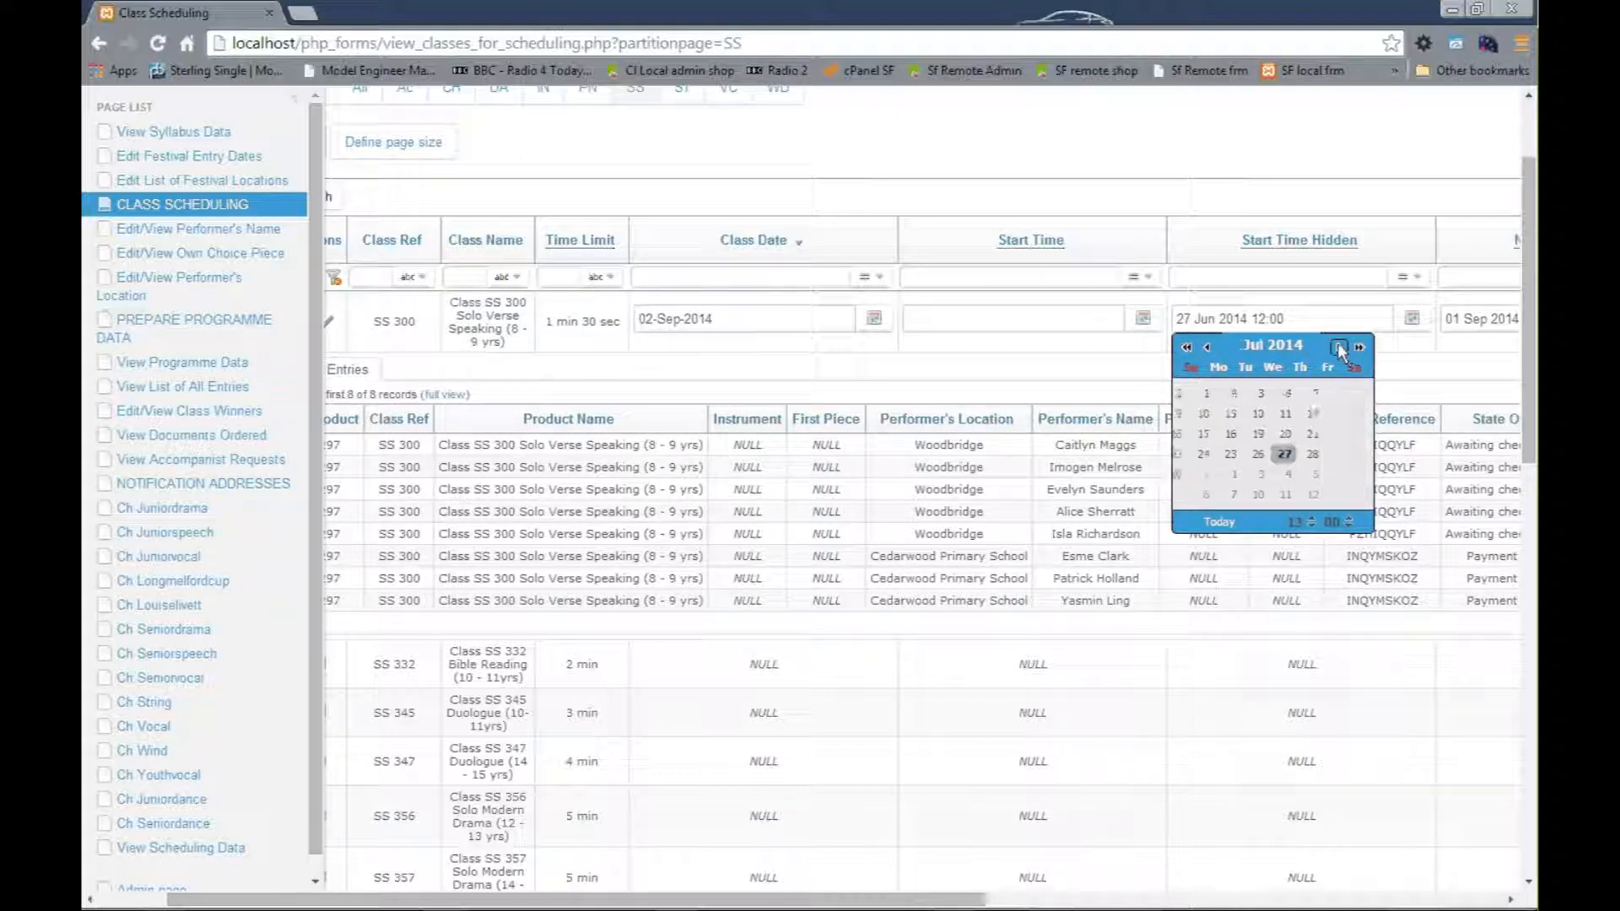
{"action": "left_click", "coordinate": [1340, 347]}
{"action": "left_click", "coordinate": [1340, 348]}
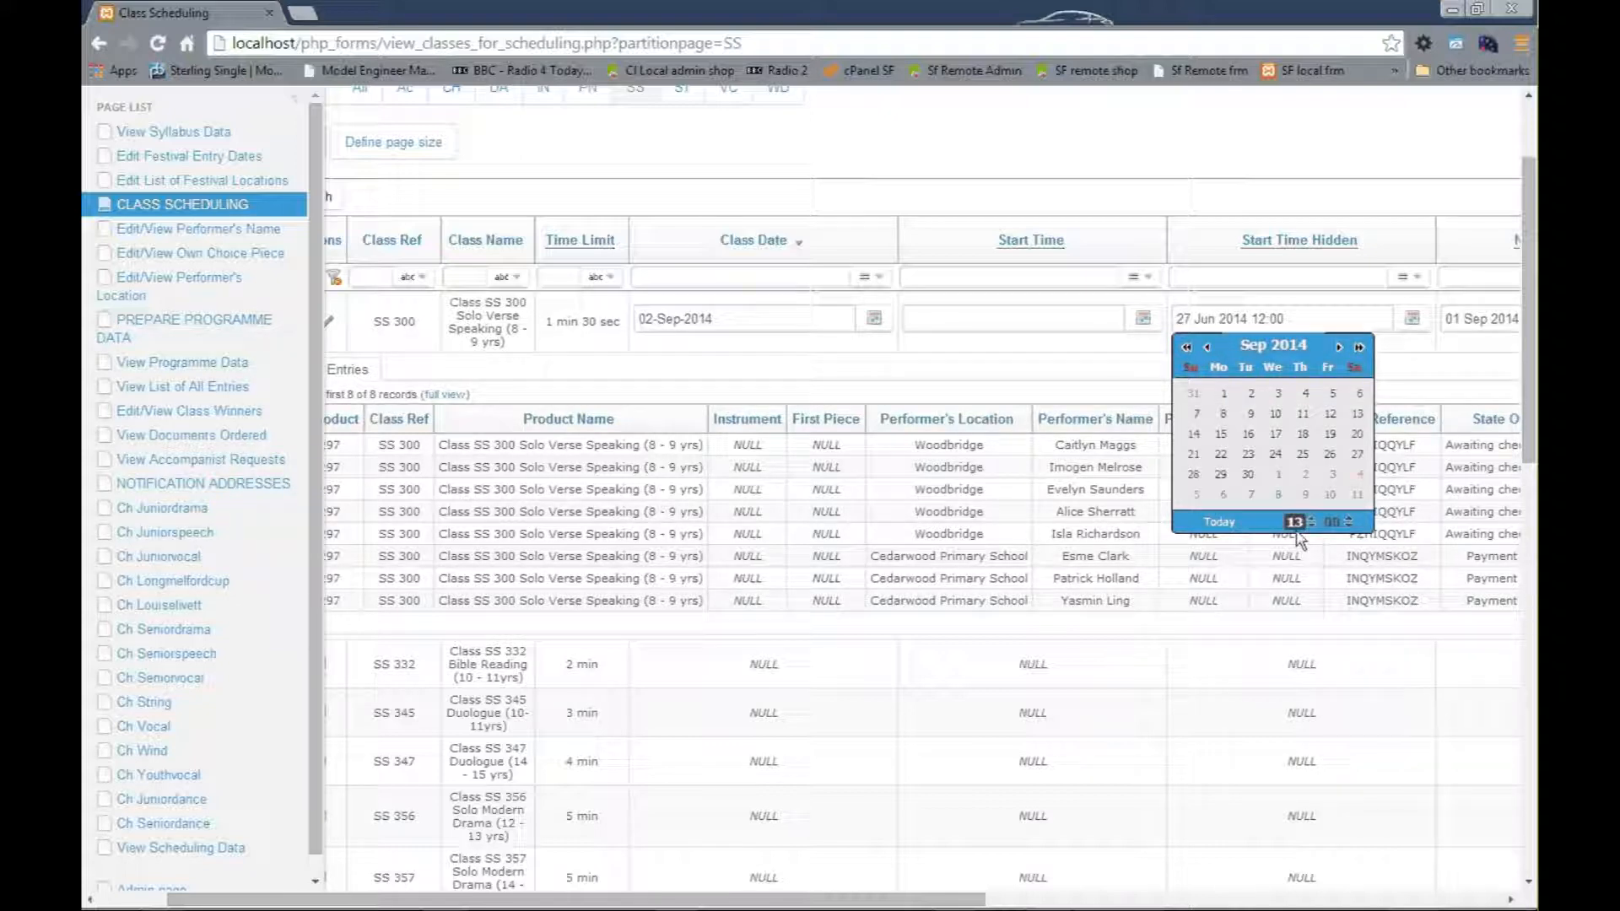
{"action": "left_click", "coordinate": [1252, 395]}
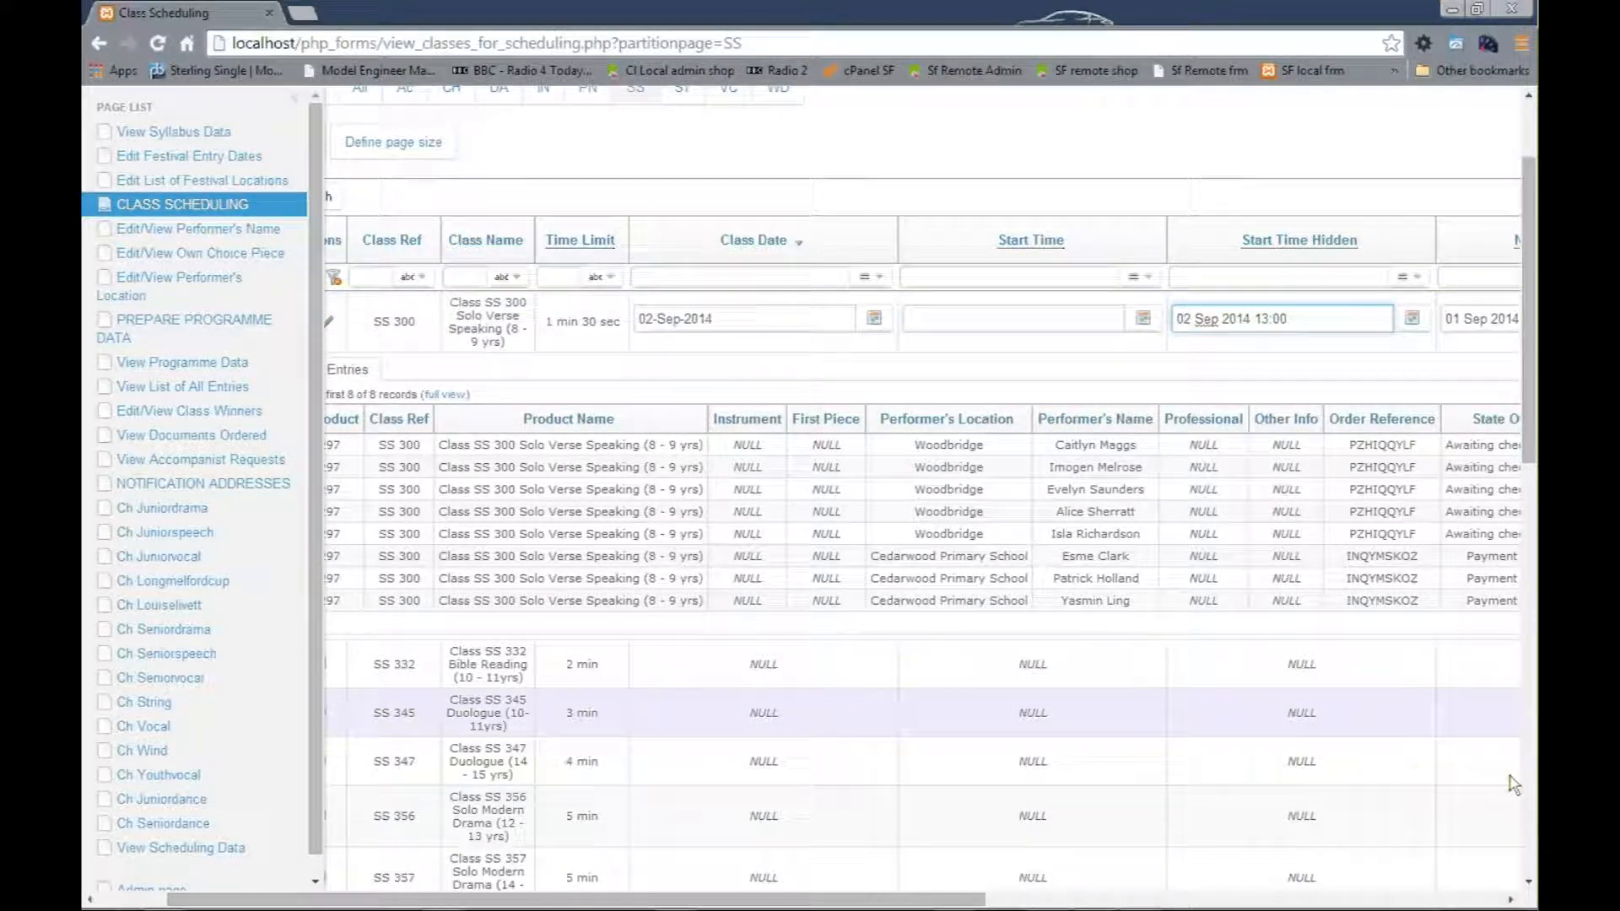
Step: Copy the hidden start time of class SS 300 into its notification time, replacing the existing entry
{"action": "left_click", "coordinate": [1510, 899]}
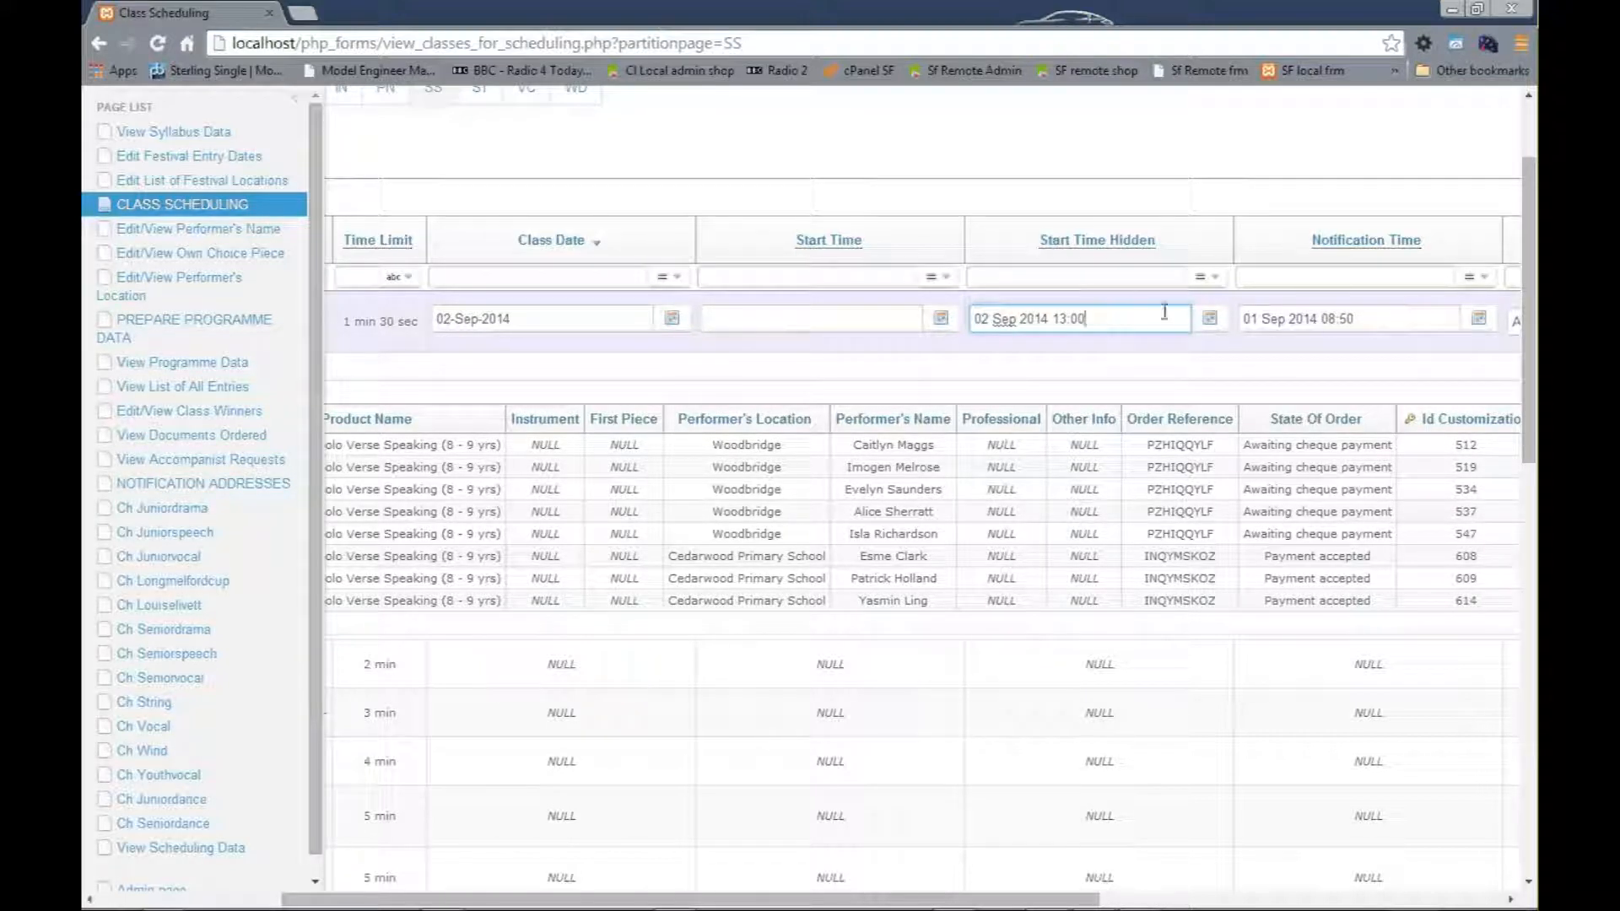
{"action": "left_click", "coordinate": [1479, 321]}
{"action": "left_click", "coordinate": [1481, 322]}
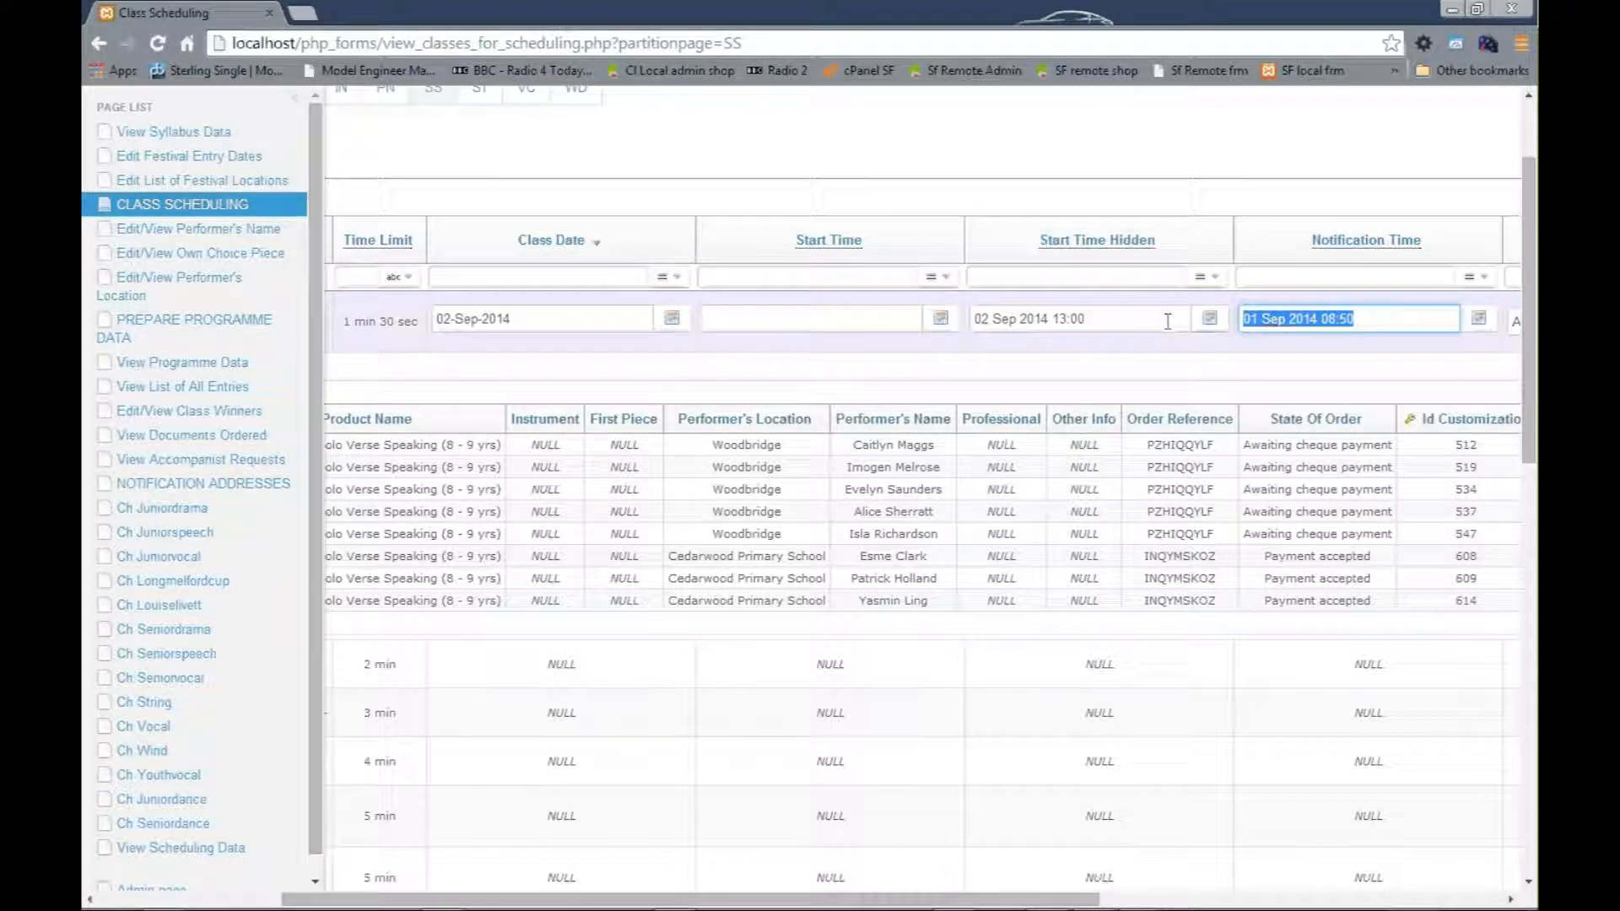
{"action": "left_click", "coordinate": [1096, 318]}
{"action": "key", "text": "ctrl+c"}
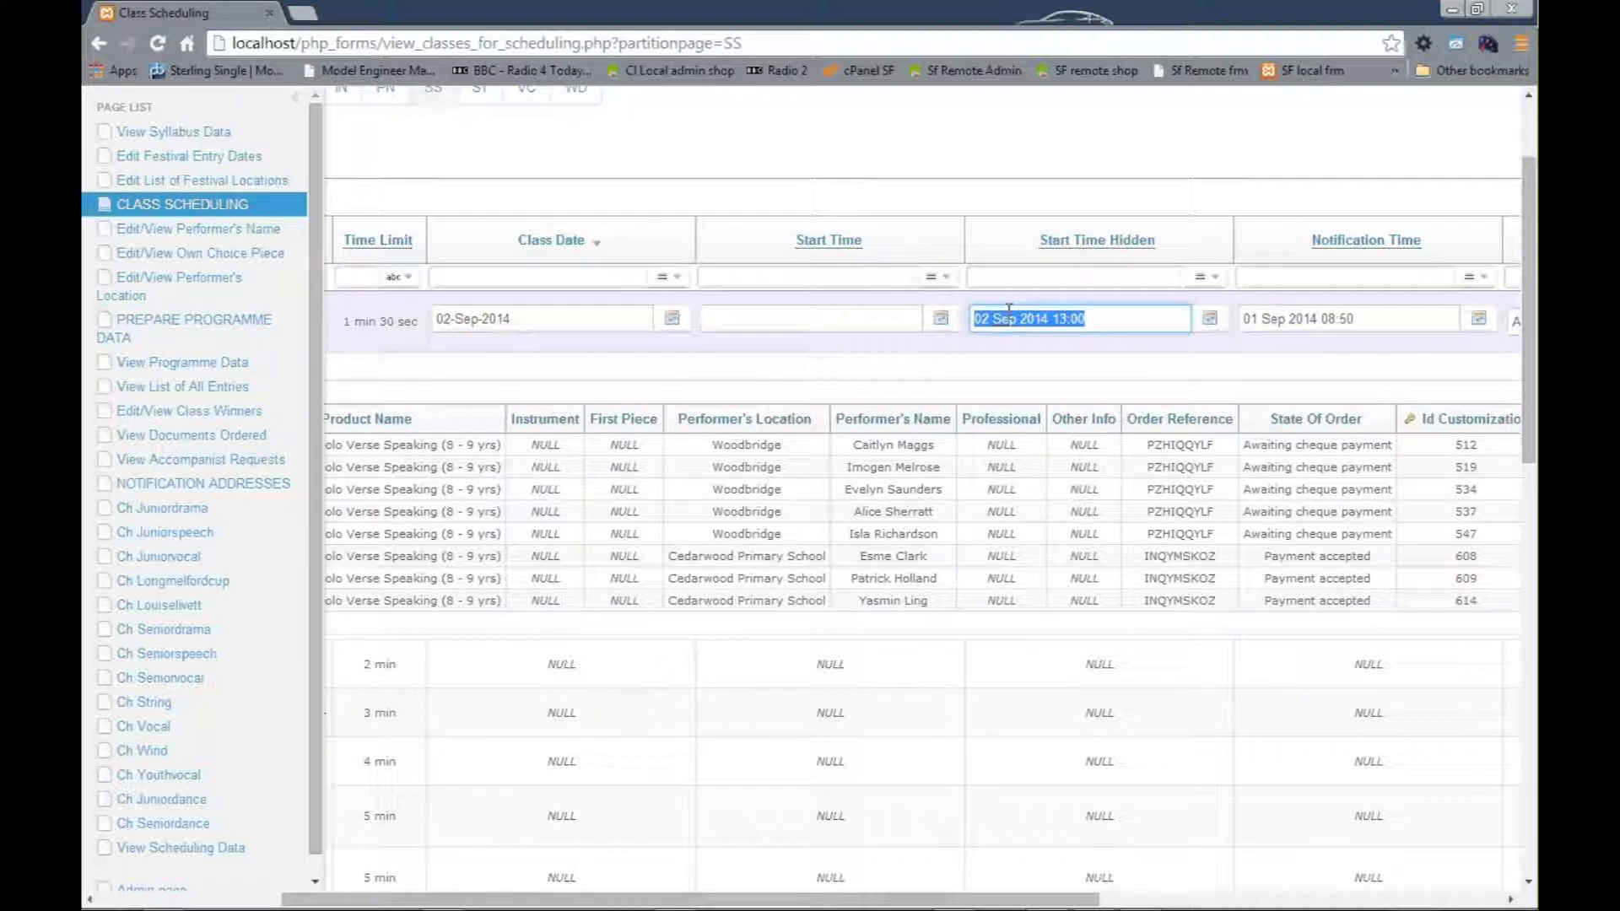
{"action": "left_click", "coordinate": [1385, 318]}
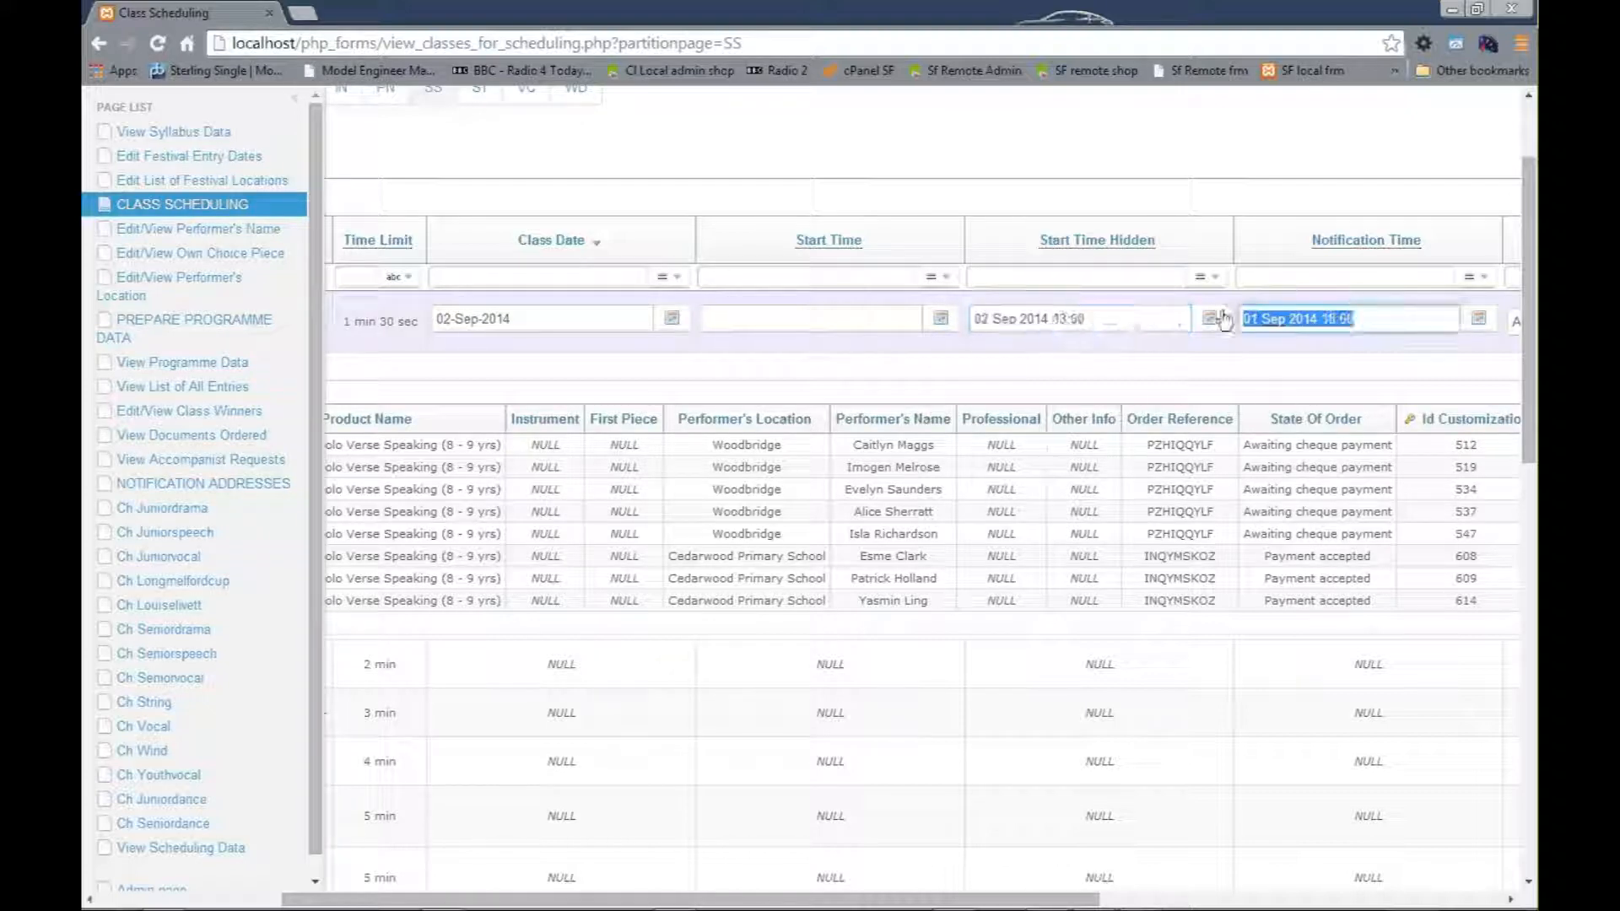
{"action": "key", "text": "ctrl+v"}
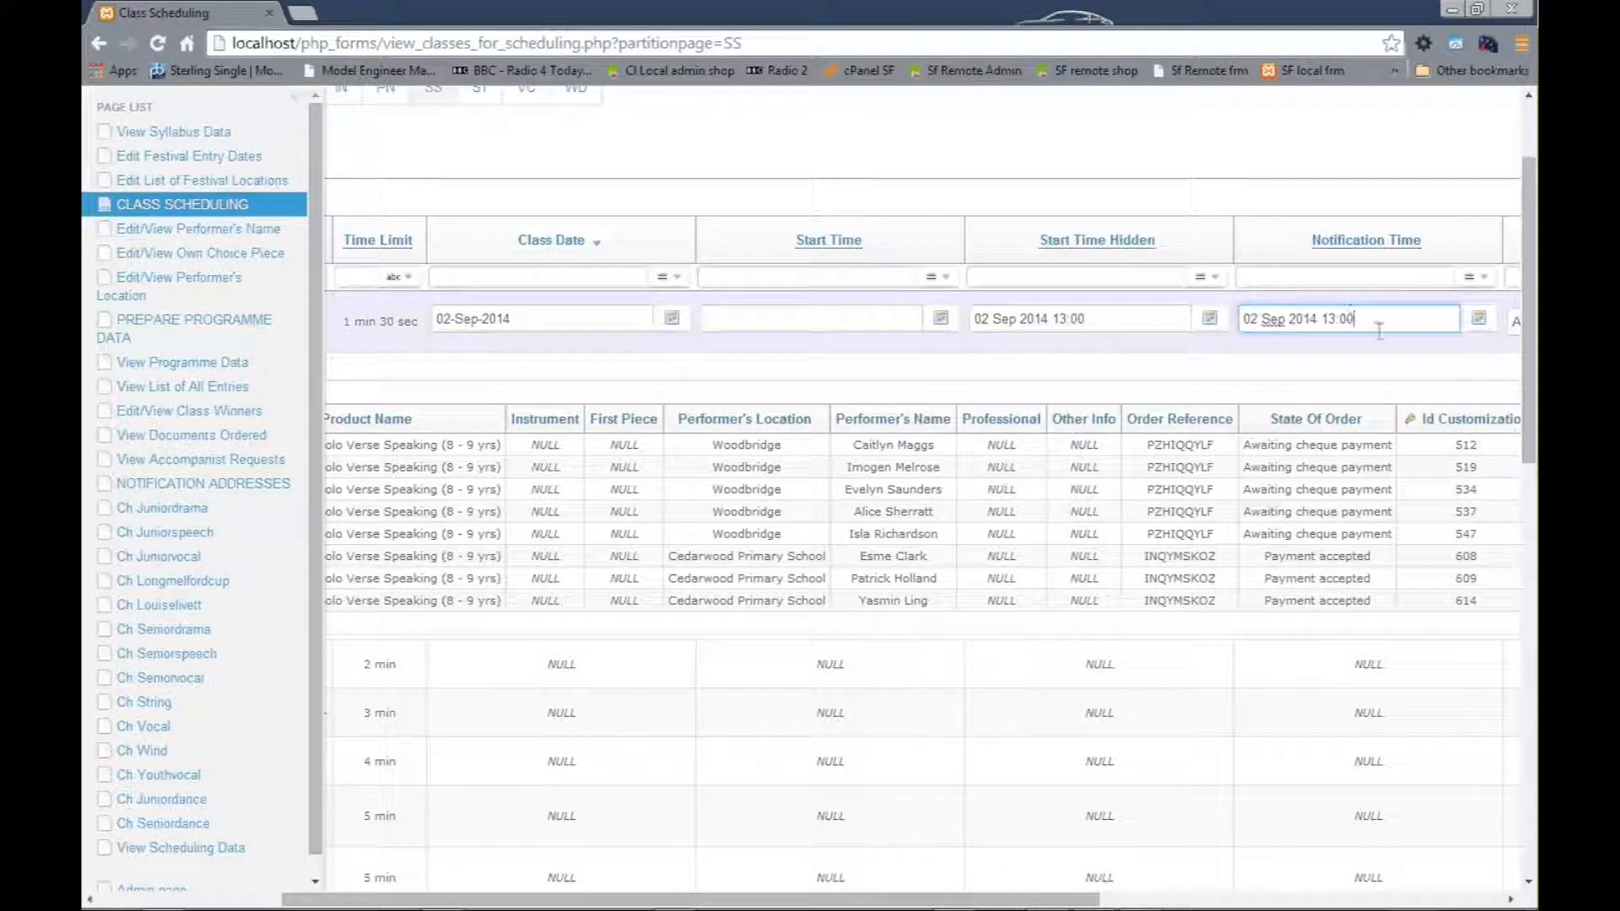
Step: Change the time part of class SS 300's notification time to 12:50
{"action": "double_click", "coordinate": [1322, 318]}
{"action": "left_click", "coordinate": [1325, 316]}
{"action": "left_click_drag", "start_coordinate": [1322, 319], "coordinate": [1337, 316]}
{"action": "type", "text": "12"}
{"action": "left_click_drag", "start_coordinate": [1355, 319], "coordinate": [1339, 325]}
{"action": "left_click", "coordinate": [1361, 322]}
{"action": "key", "text": "BackSpace"}
{"action": "key", "text": "BackSpace"}
{"action": "type", "text": "5"}
Step: Choose Methodist Church Ipswich as the class location for SS 300
{"action": "left_click", "coordinate": [1510, 899]}
{"action": "left_click_drag", "start_coordinate": [1512, 901], "coordinate": [1513, 901]}
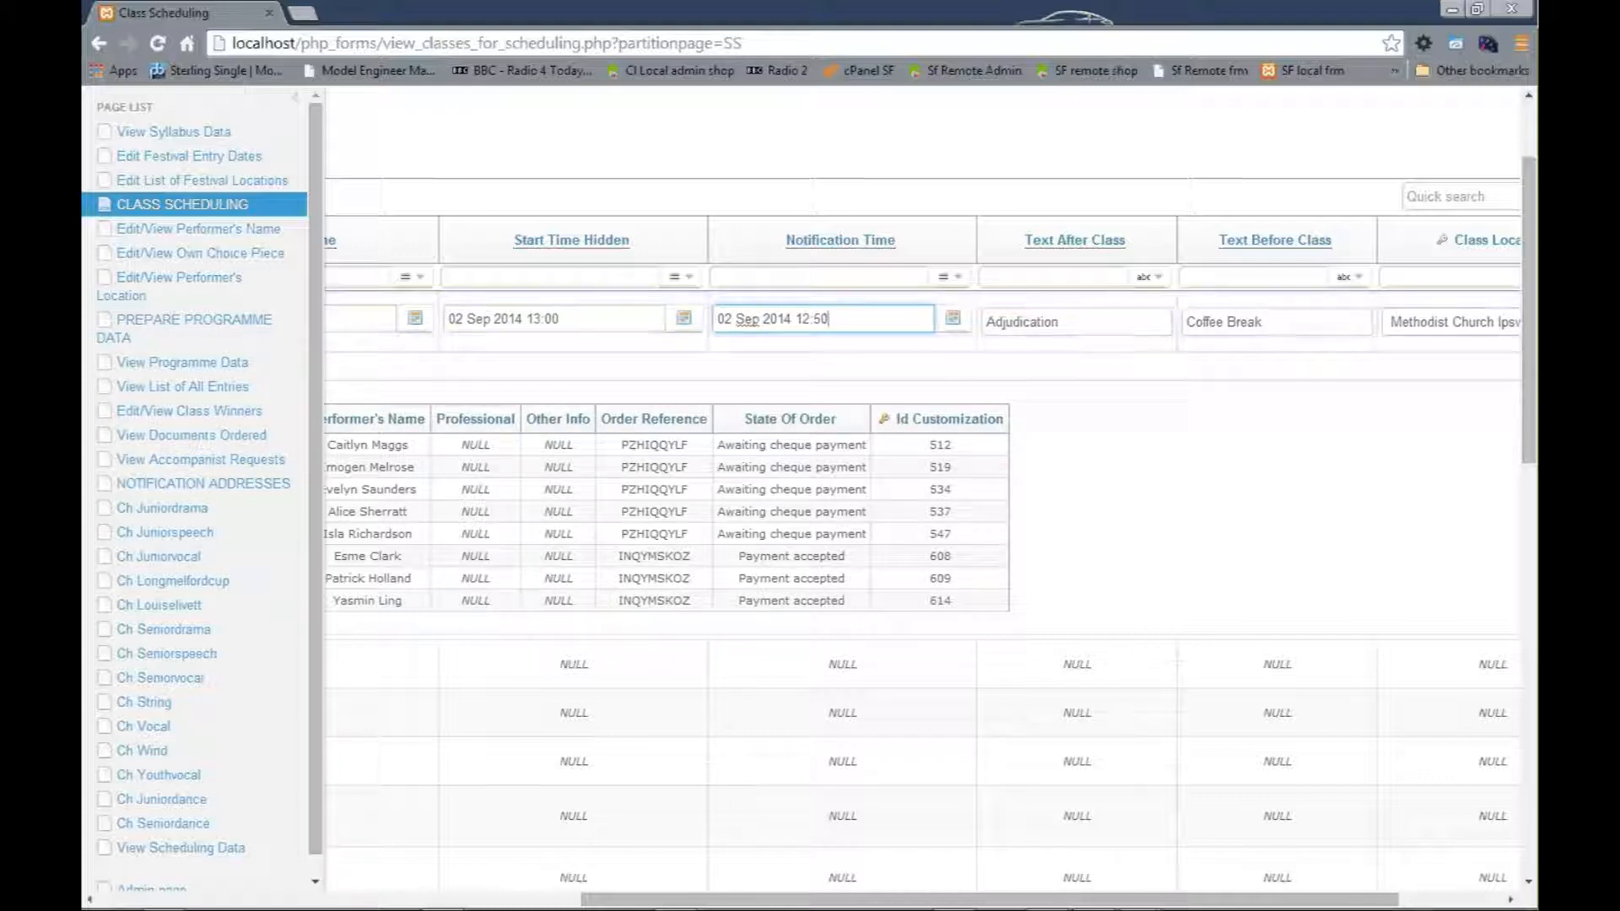
{"action": "left_click", "coordinate": [1508, 901]}
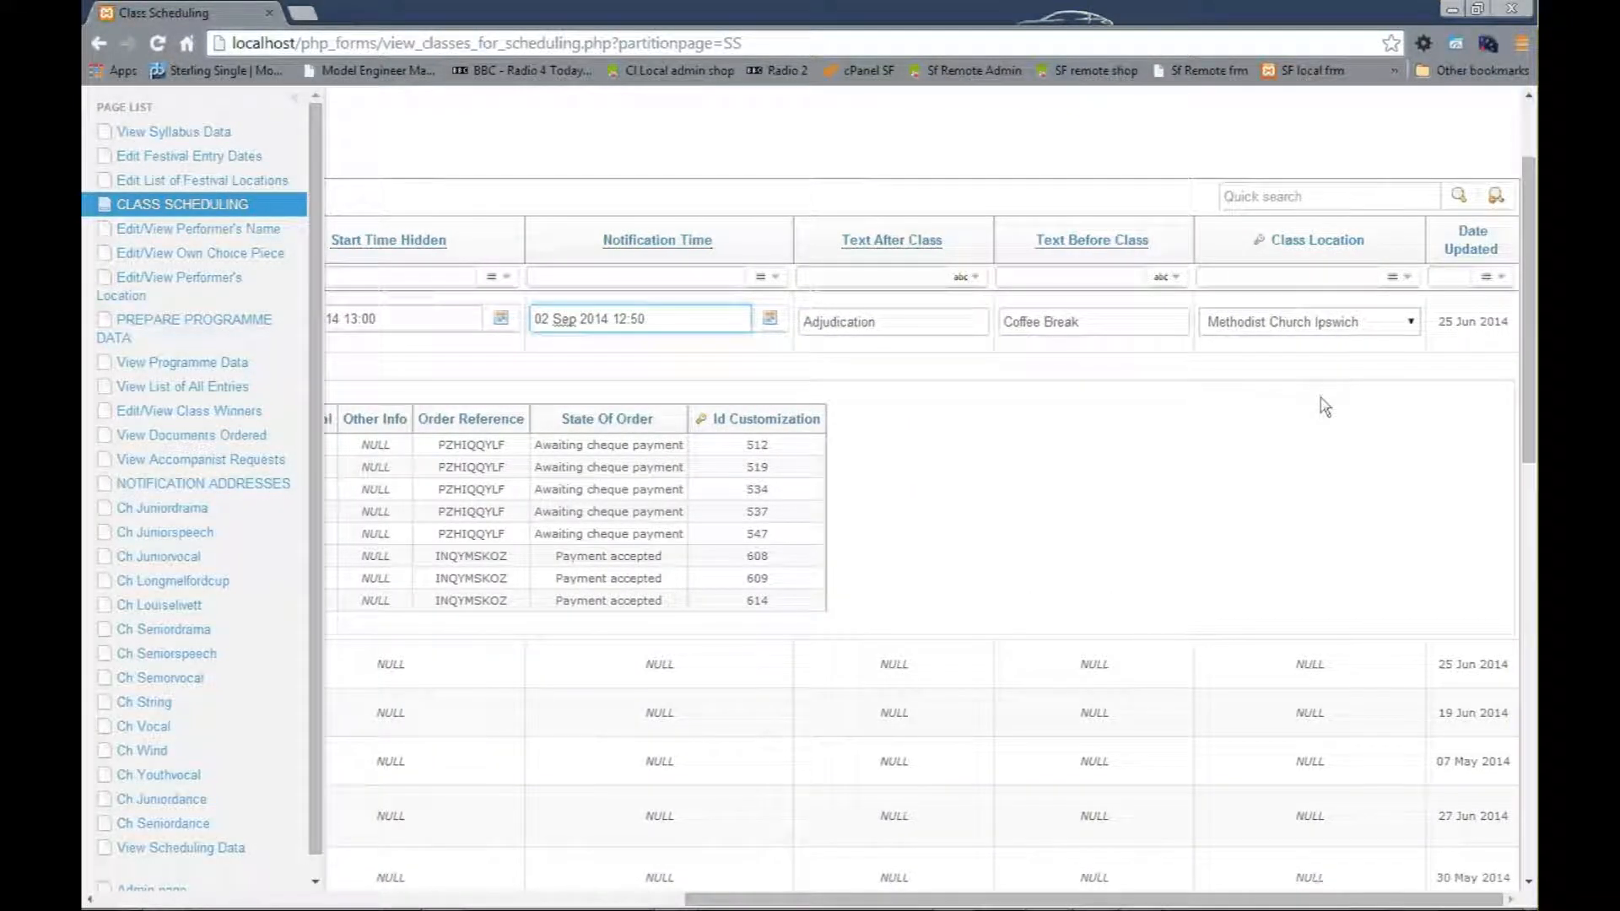
{"action": "left_click", "coordinate": [1411, 322]}
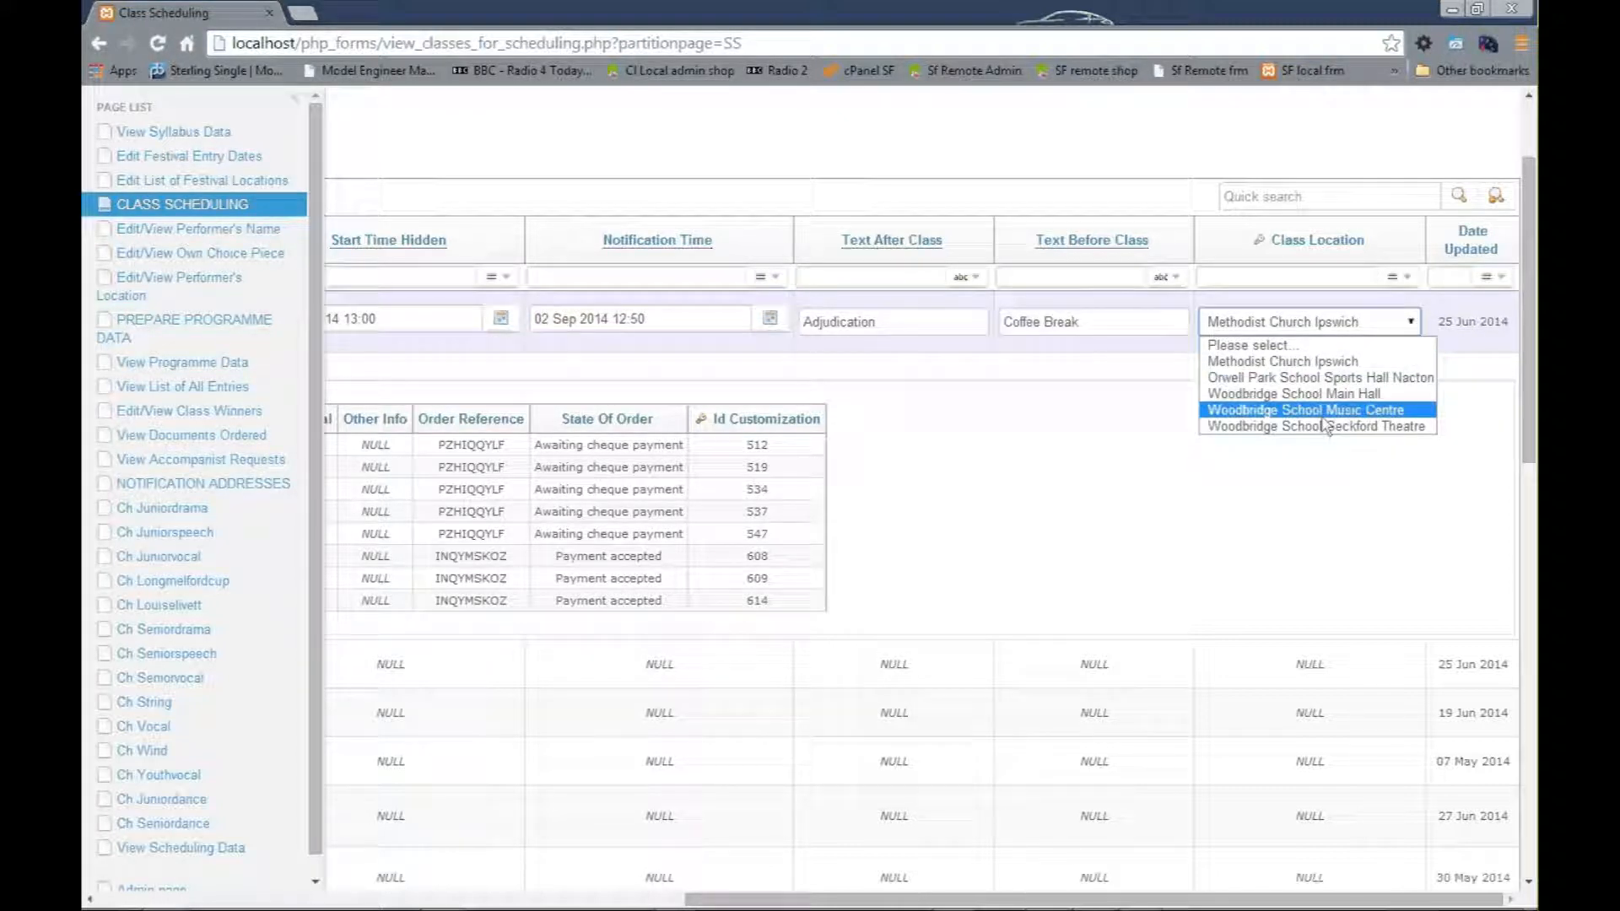
{"action": "left_click", "coordinate": [1322, 363]}
Step: Review the edited fields of the SS 300 row and save the changes
{"action": "left_click_drag", "start_coordinate": [1288, 907], "coordinate": [666, 848]}
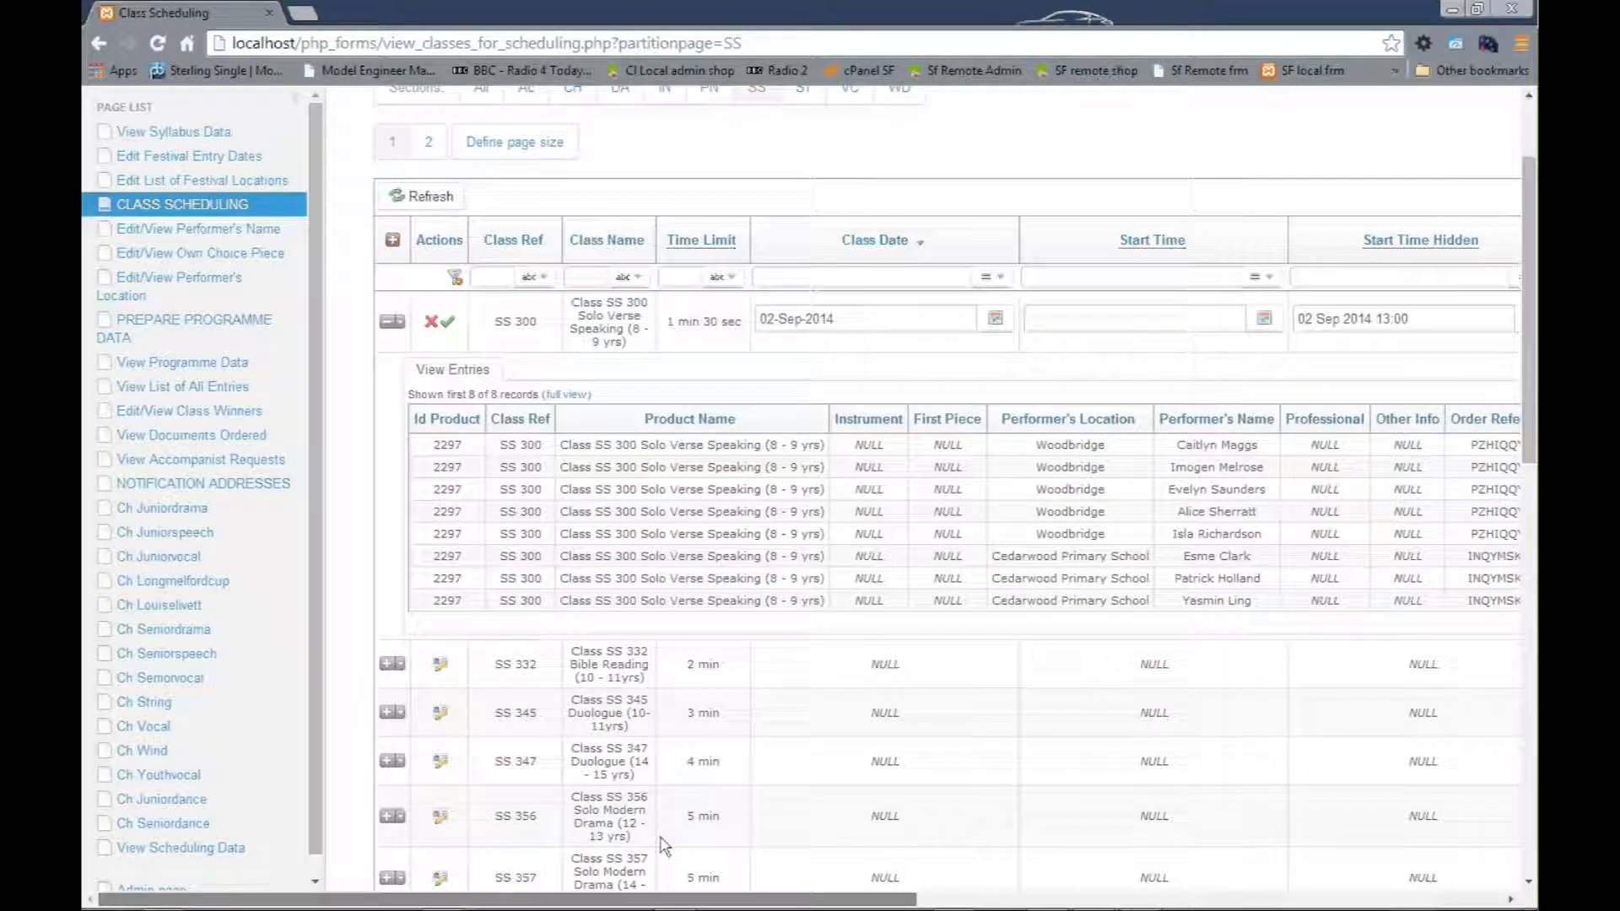
{"action": "scroll", "coordinate": [698, 839], "scroll_direction": "right", "scroll_amount": 5}
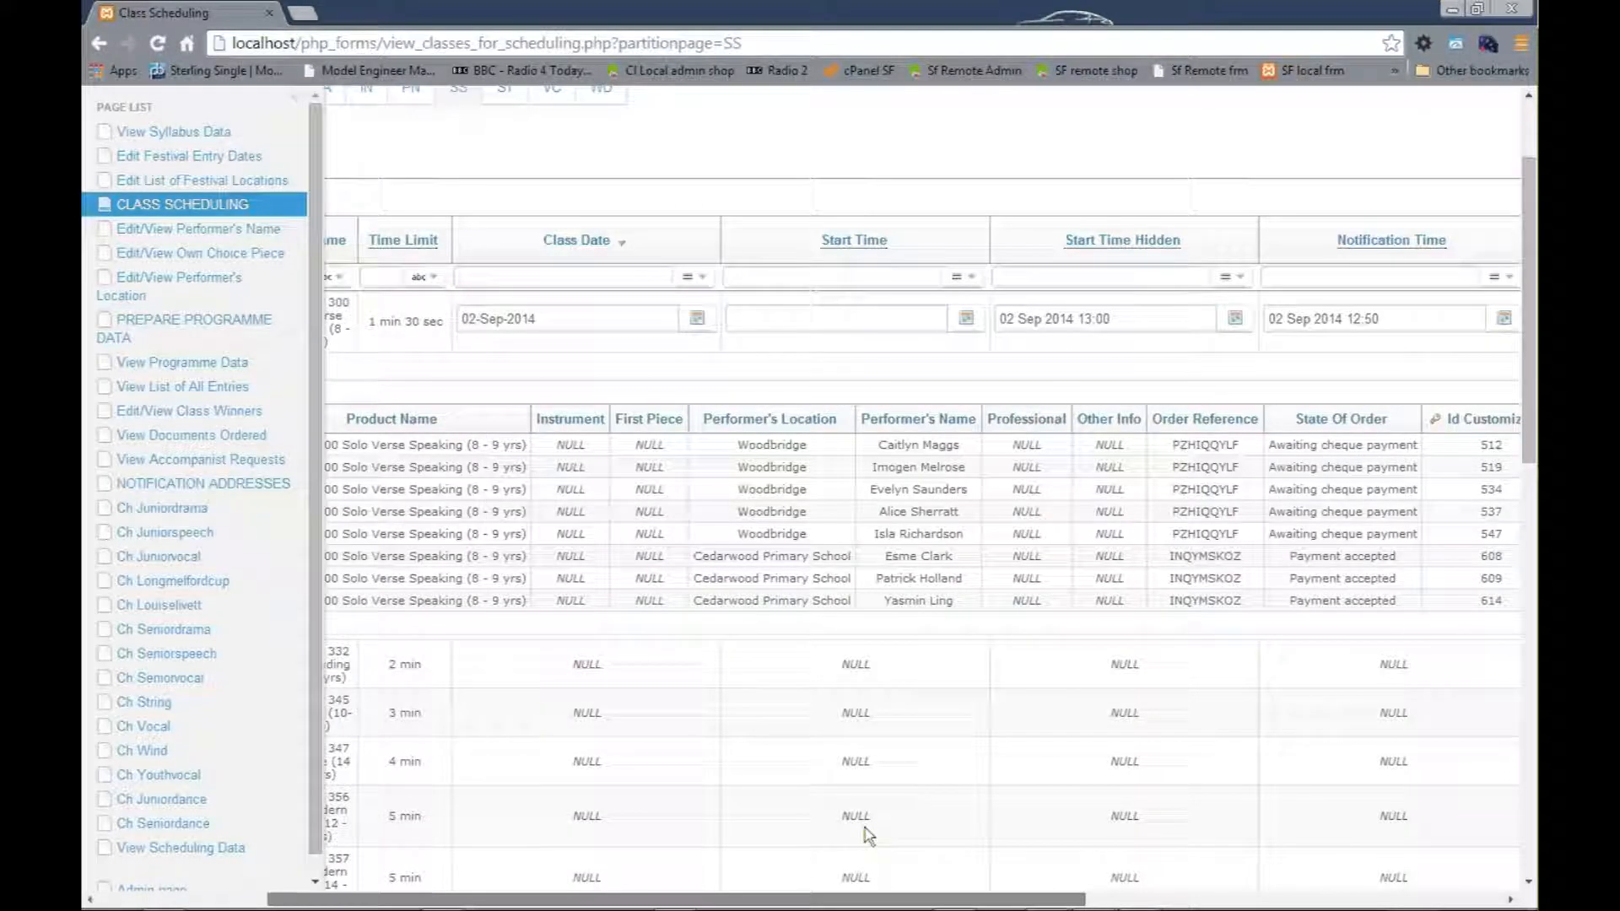
{"action": "scroll", "coordinate": [701, 834], "scroll_direction": "left", "scroll_amount": 5}
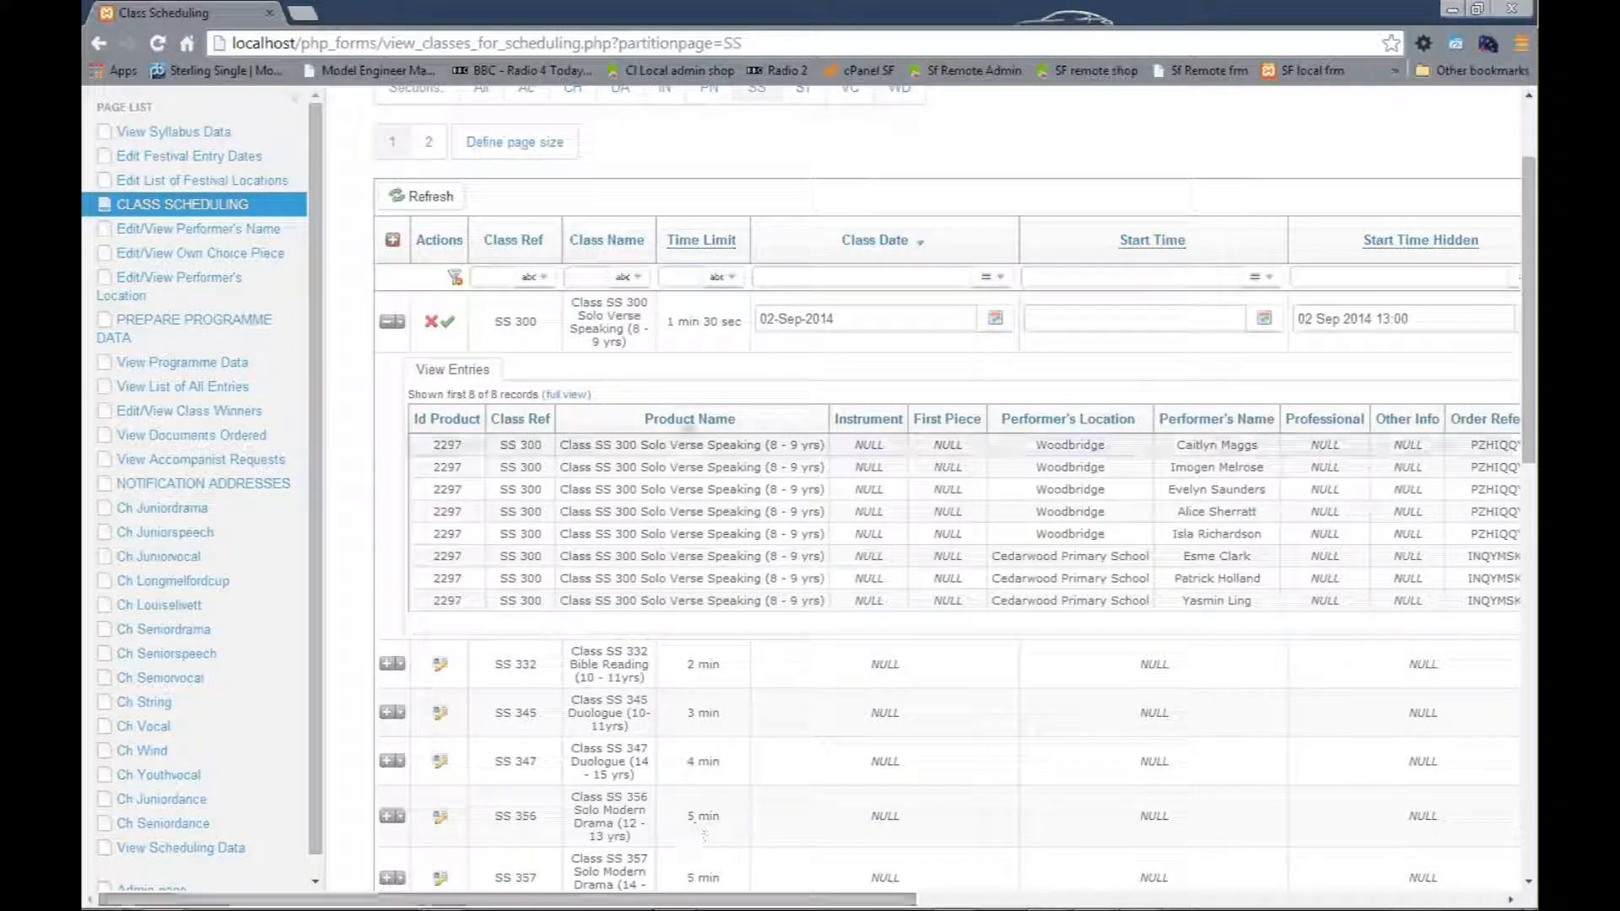
{"action": "left_click", "coordinate": [448, 328]}
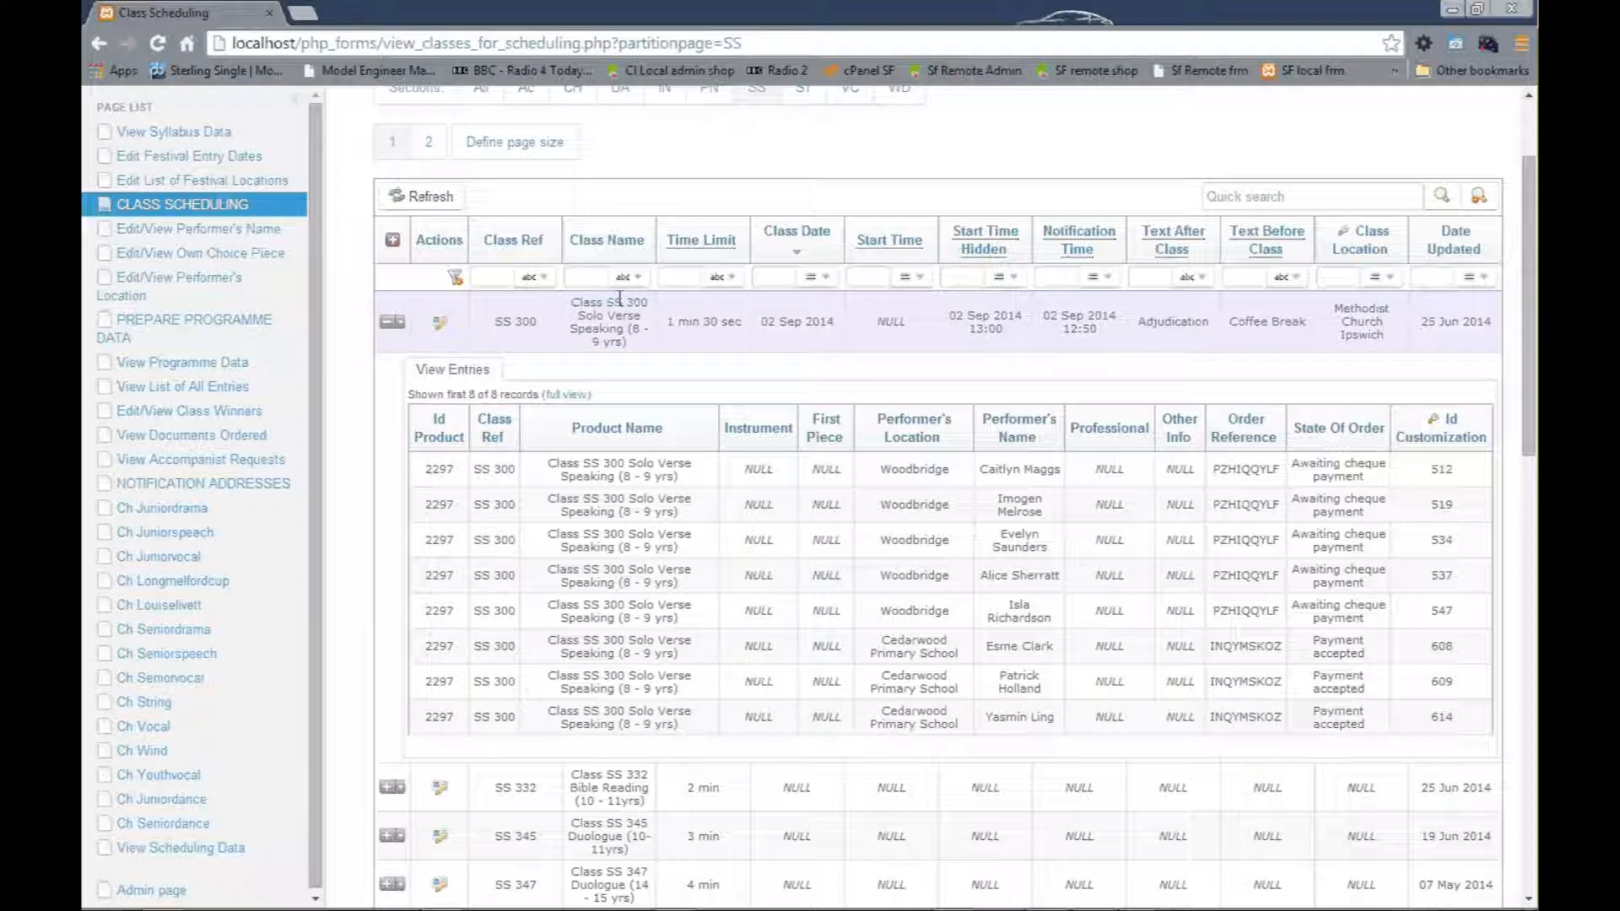
Step: Examine the performer entries listed under class SS 300, collapsing the entry list when done
{"action": "left_click", "coordinate": [390, 326]}
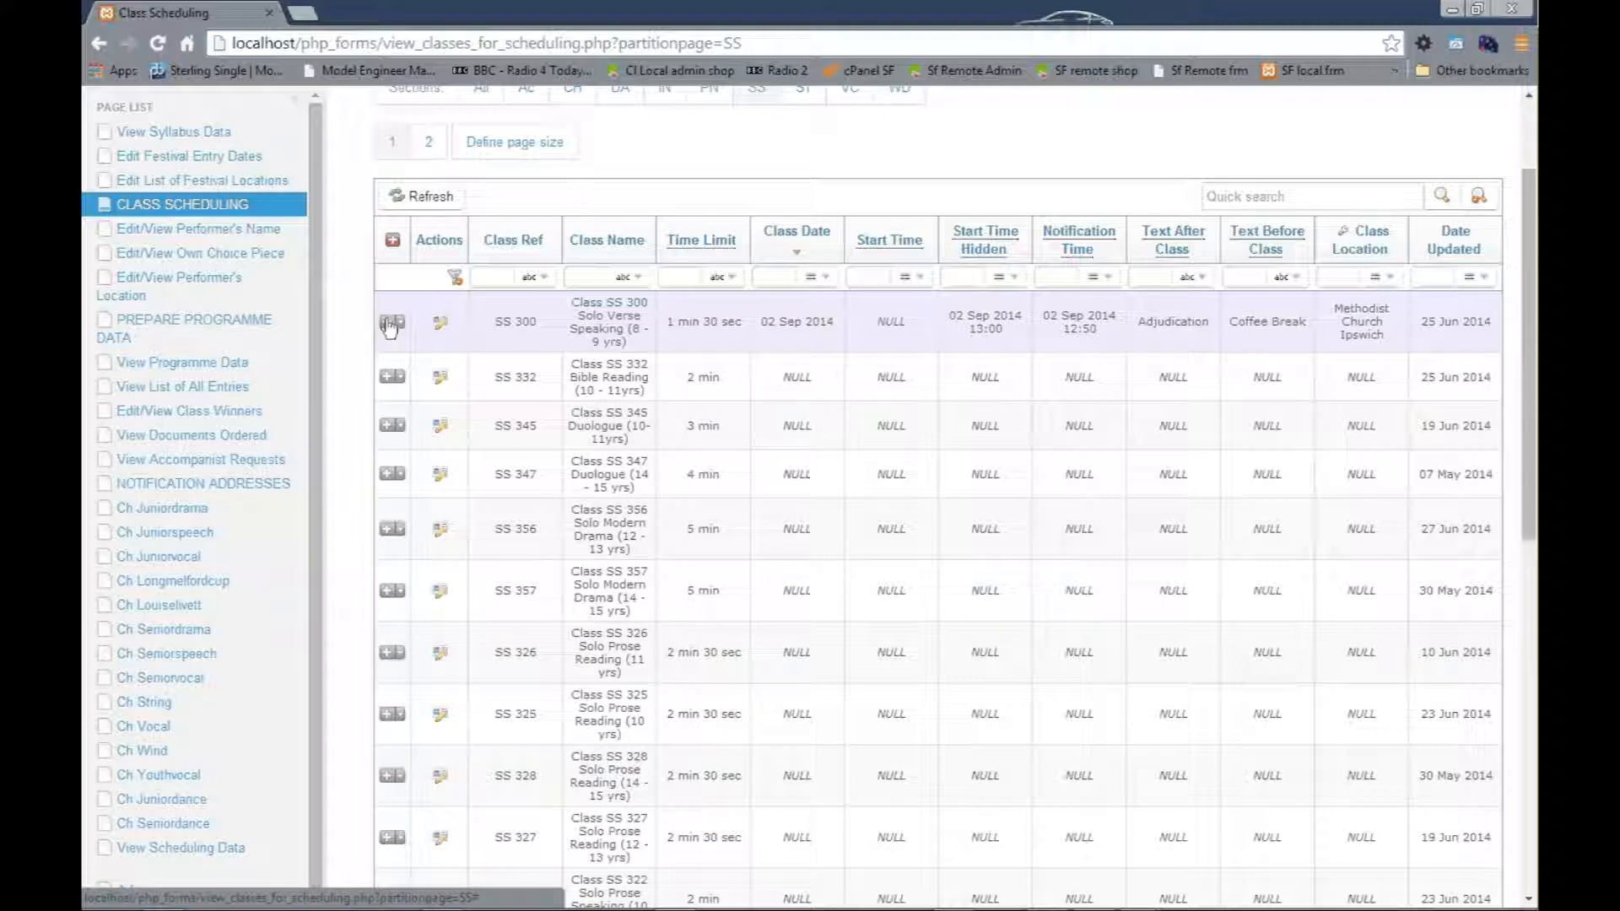
{"action": "left_click", "coordinate": [390, 325]}
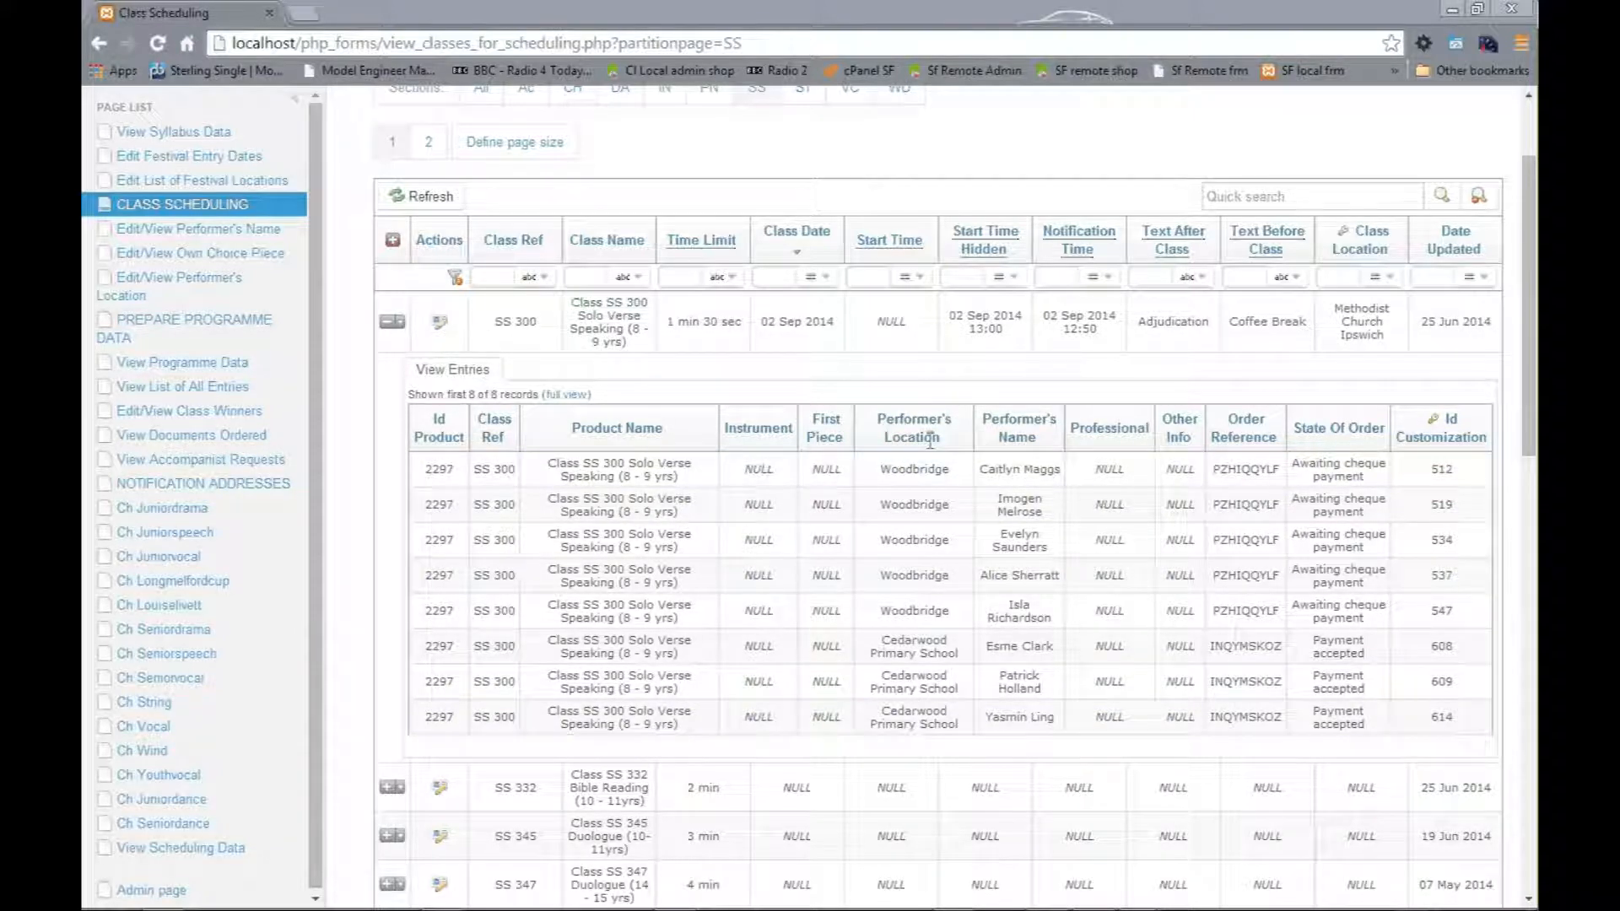
{"action": "left_click", "coordinate": [390, 326]}
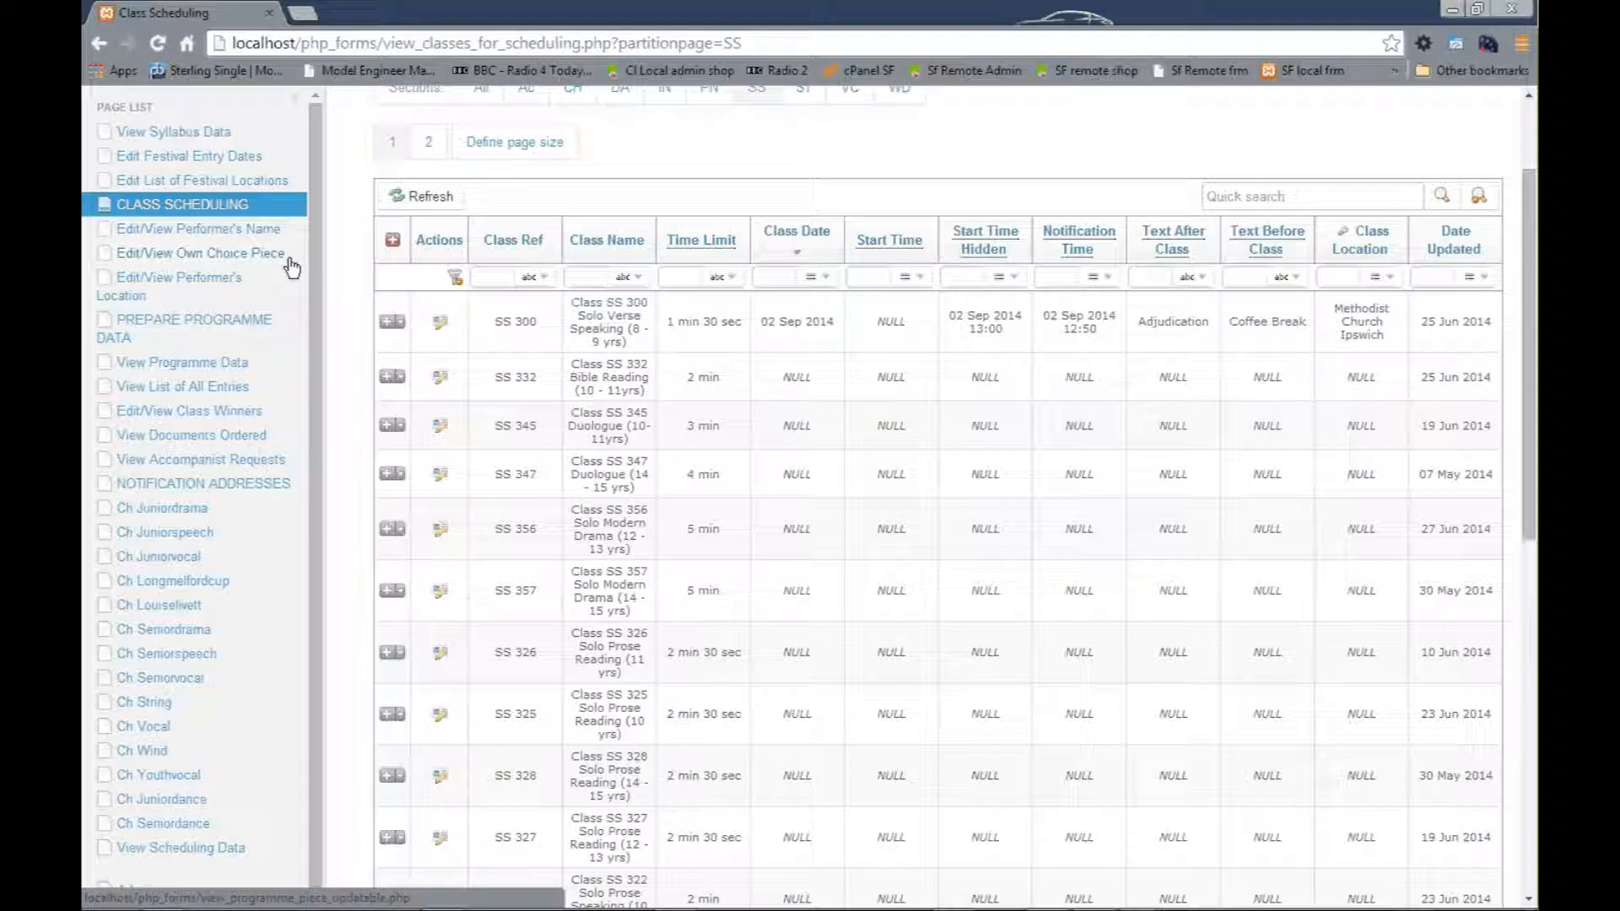
Step: Browse the SS section's performer locations through pages 2, 3 and 4 to page 6
{"action": "left_click", "coordinate": [197, 285]}
{"action": "scroll", "coordinate": [1012, 506], "scroll_direction": "down", "scroll_amount": 4}
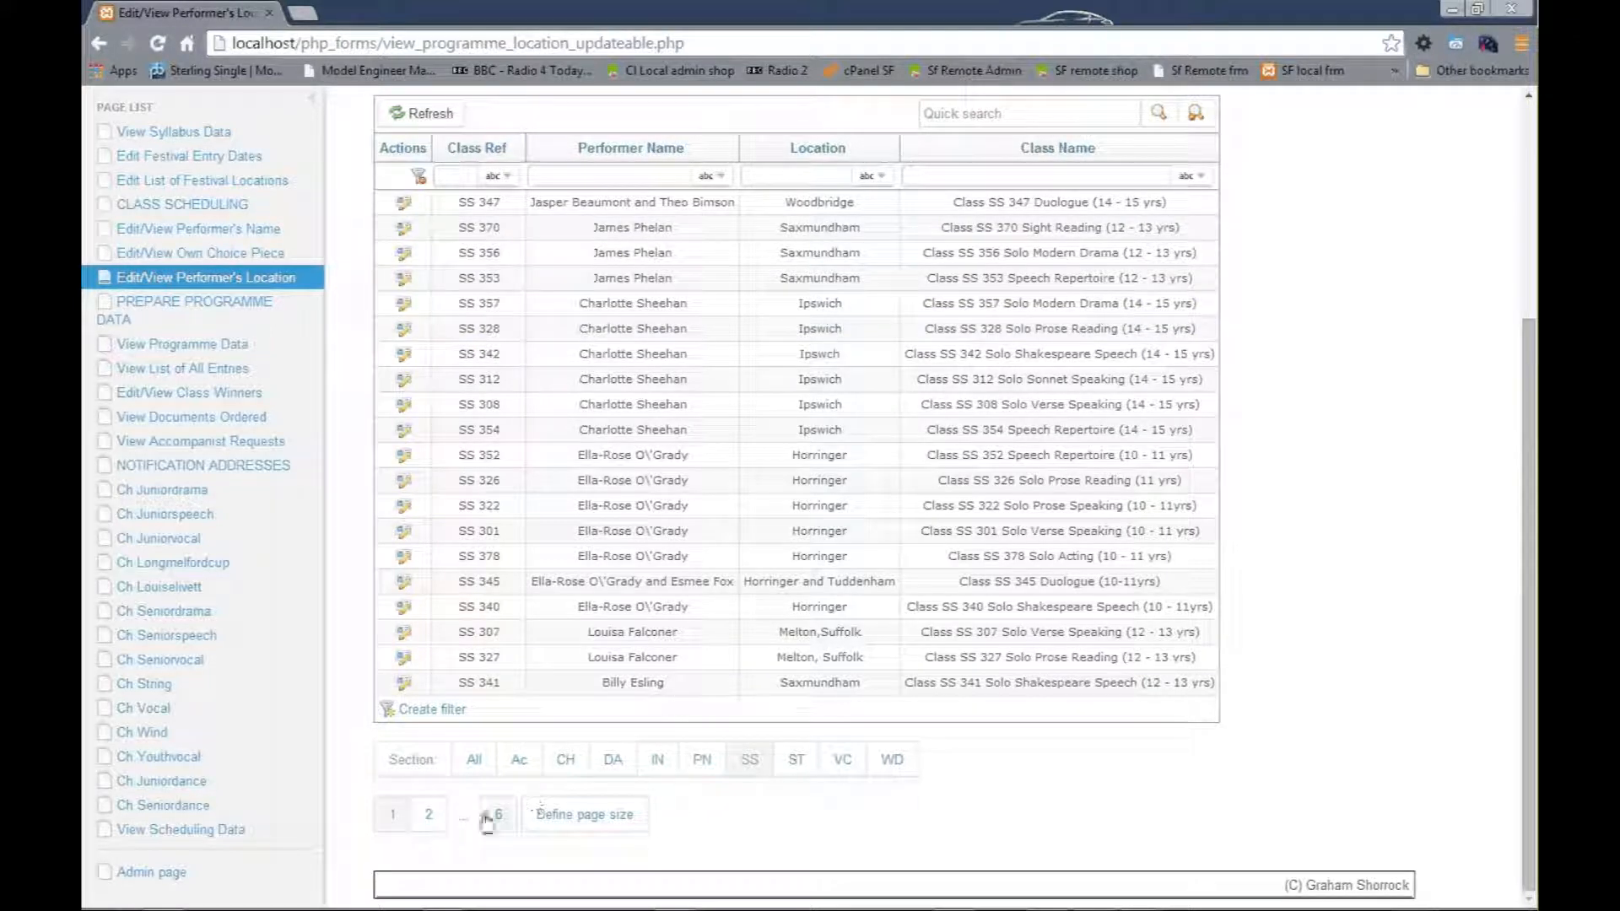
{"action": "left_click", "coordinate": [428, 814]}
{"action": "scroll", "coordinate": [878, 721], "scroll_direction": "down", "scroll_amount": 1}
{"action": "scroll", "coordinate": [877, 722], "scroll_direction": "down", "scroll_amount": 3}
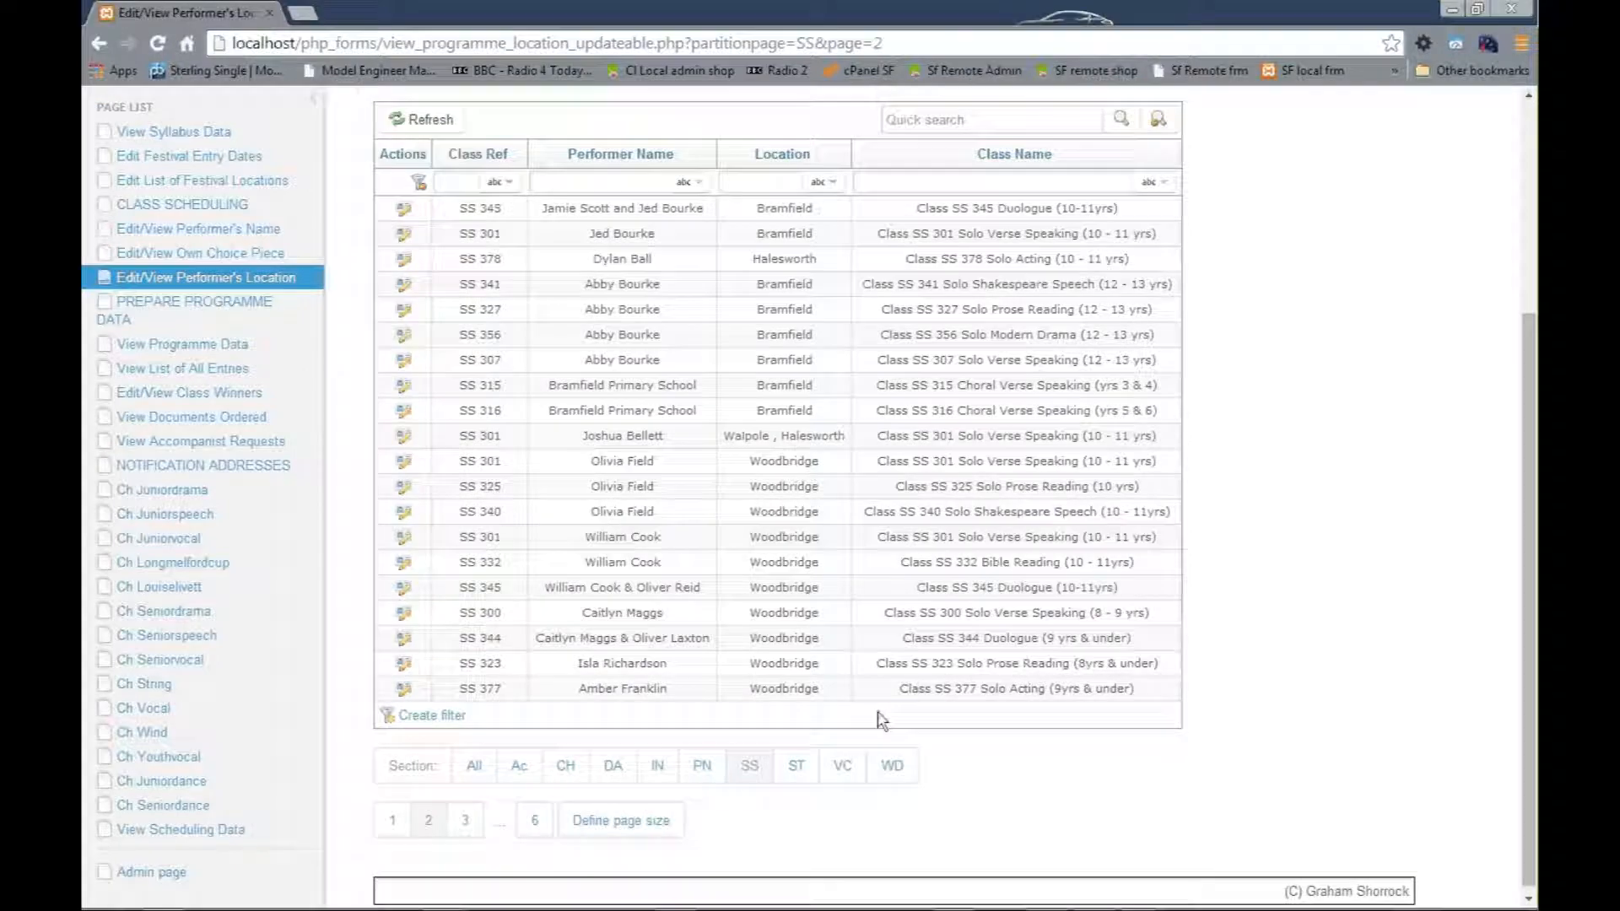
{"action": "left_click", "coordinate": [478, 825]}
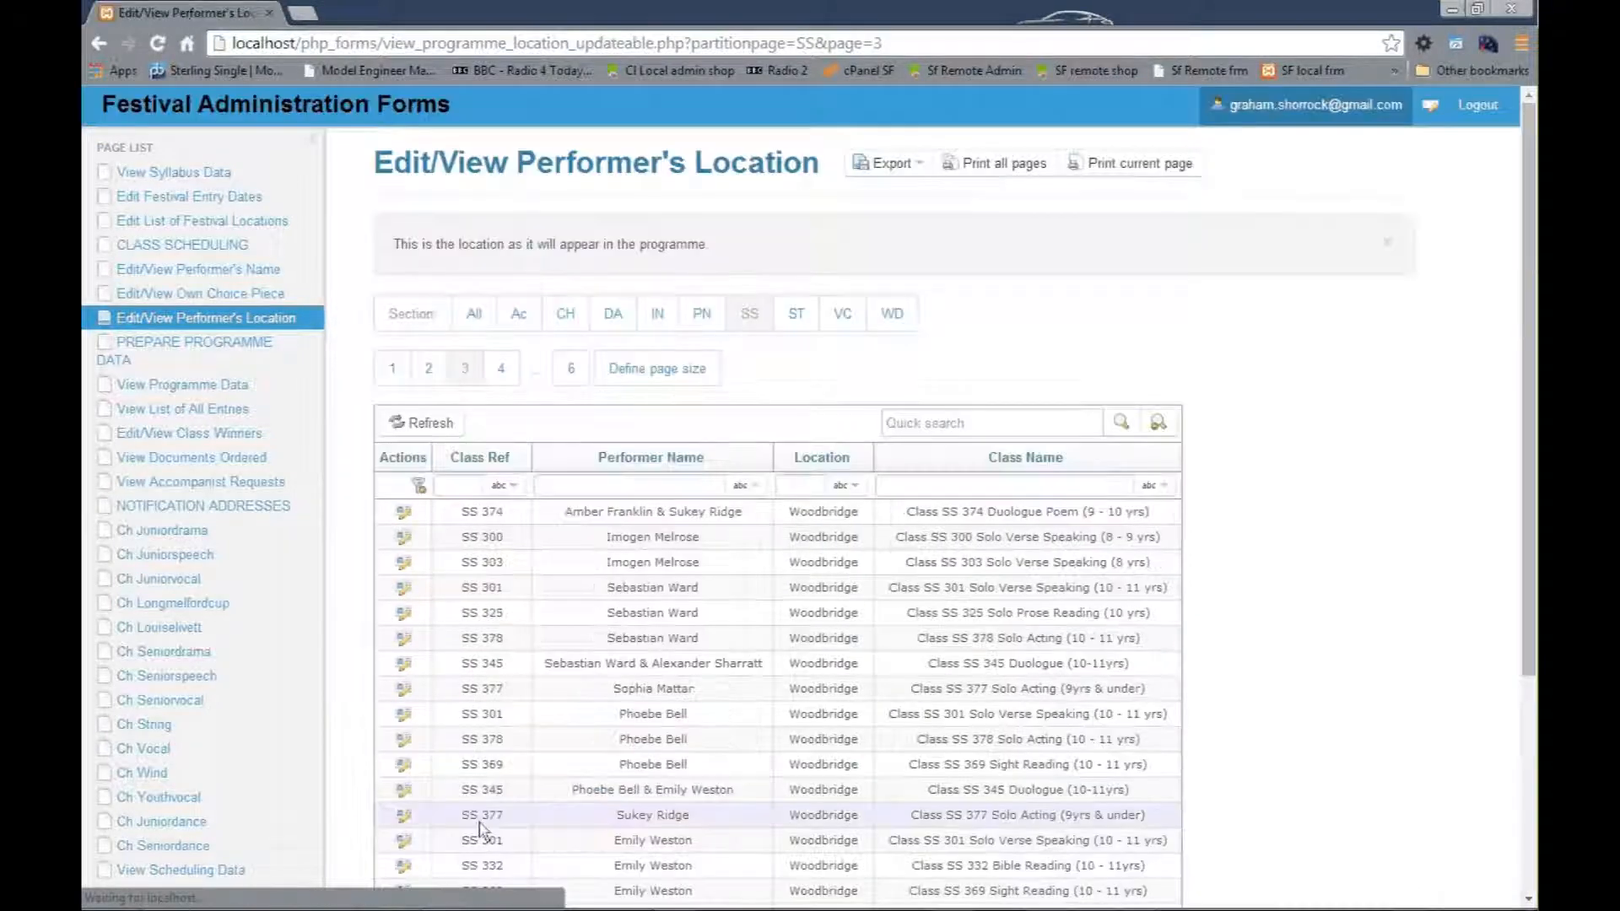
{"action": "scroll", "coordinate": [481, 827], "scroll_direction": "down", "scroll_amount": 3}
{"action": "left_click", "coordinate": [496, 825]}
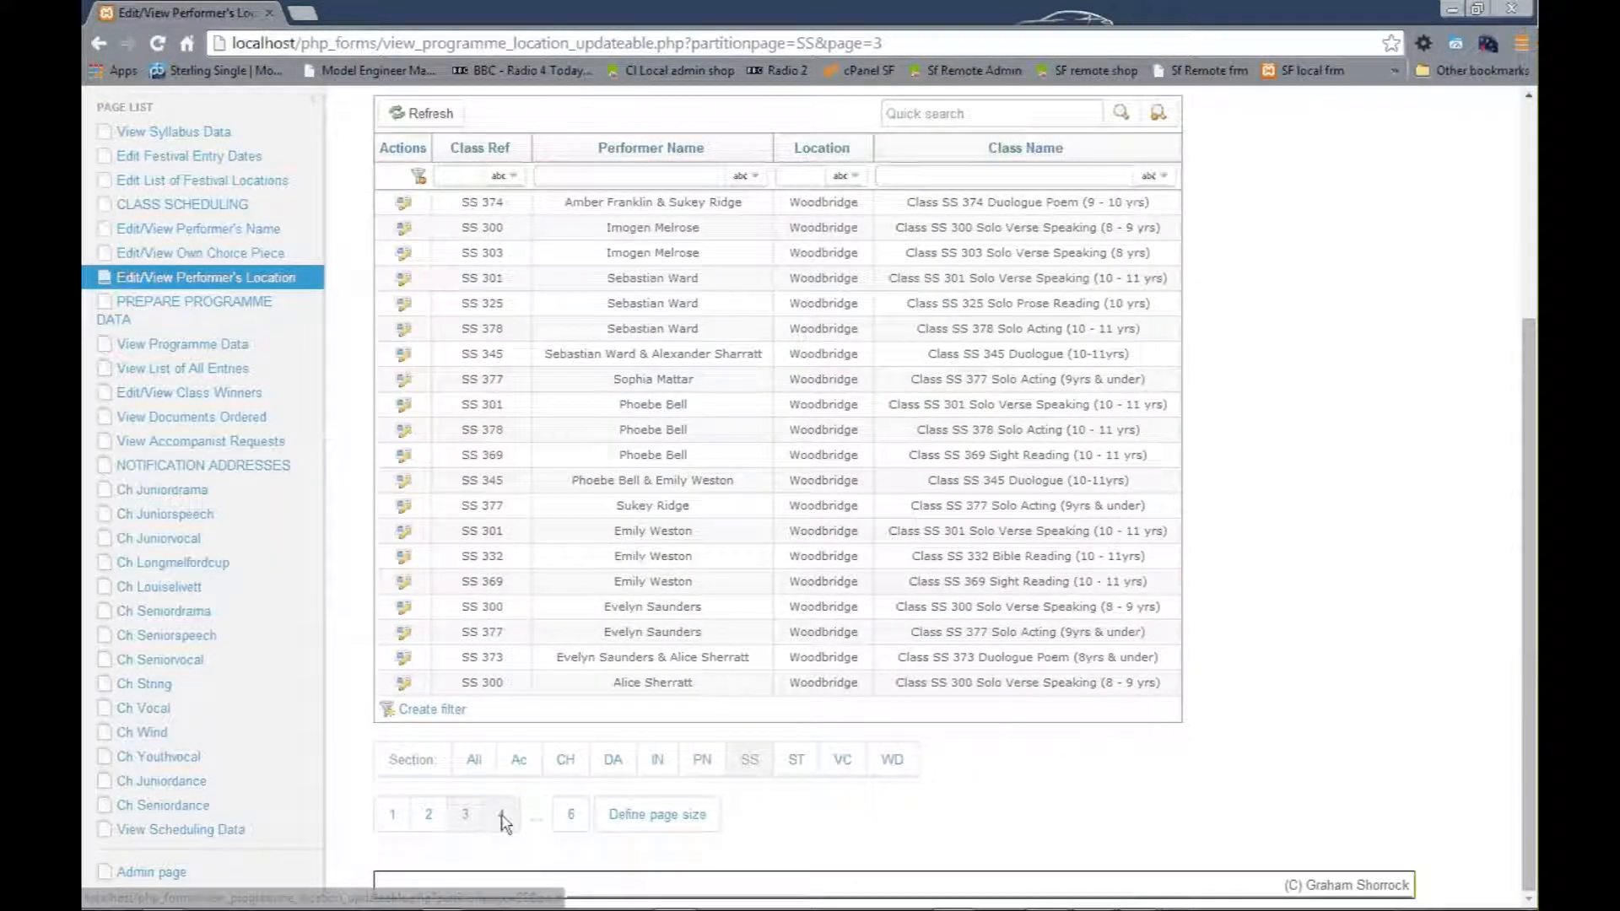
{"action": "scroll", "coordinate": [507, 822], "scroll_direction": "down", "scroll_amount": 3}
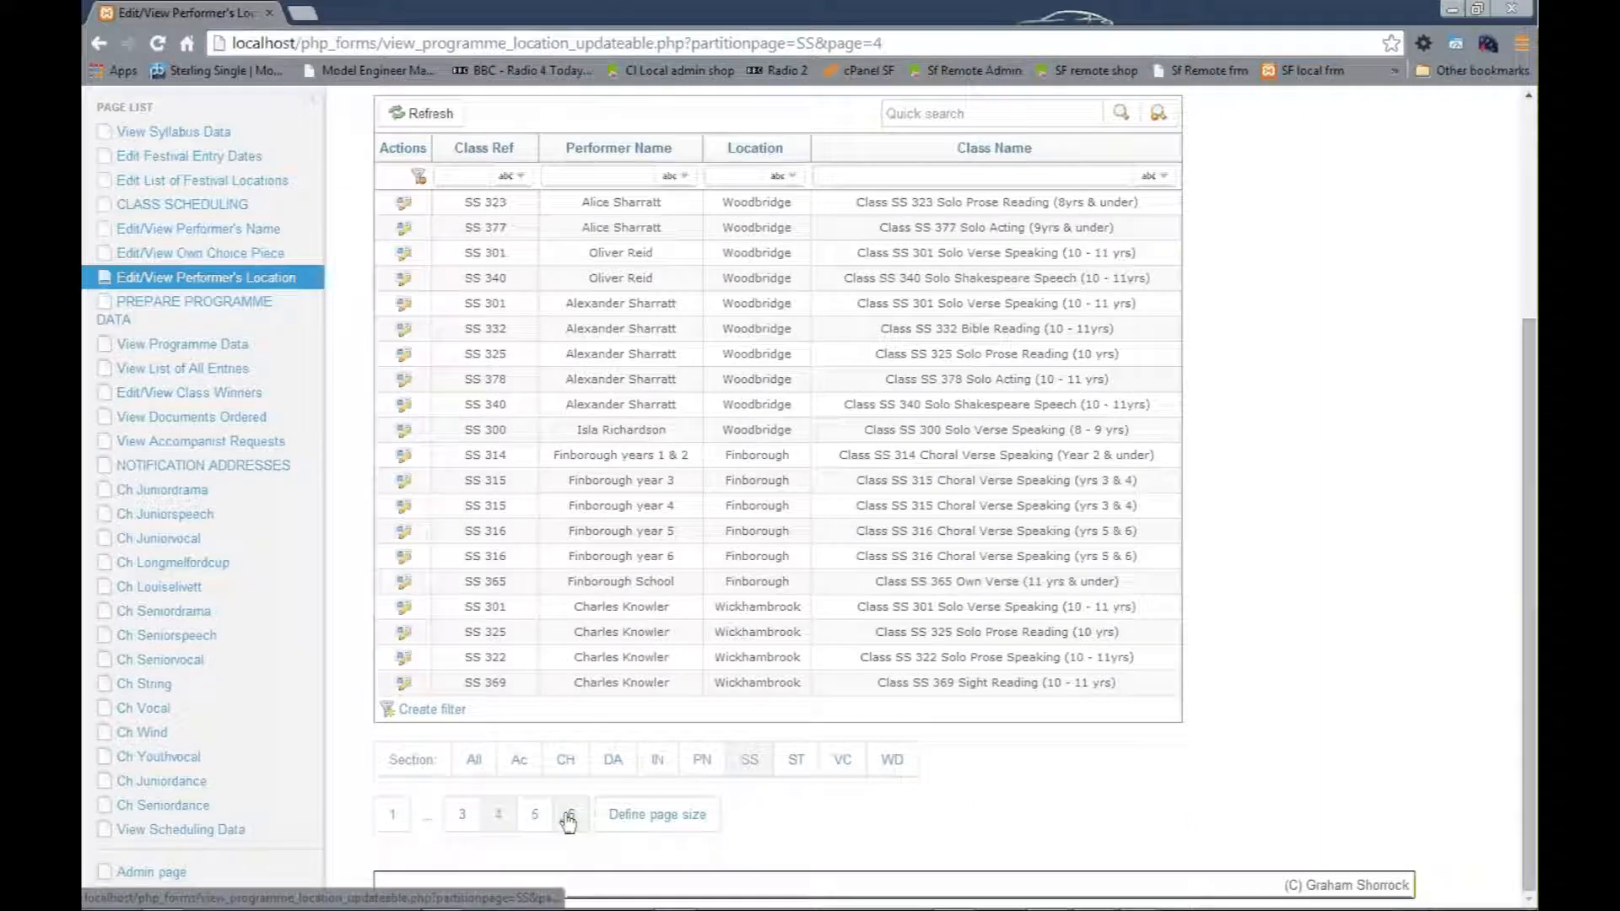
{"action": "left_click", "coordinate": [570, 815]}
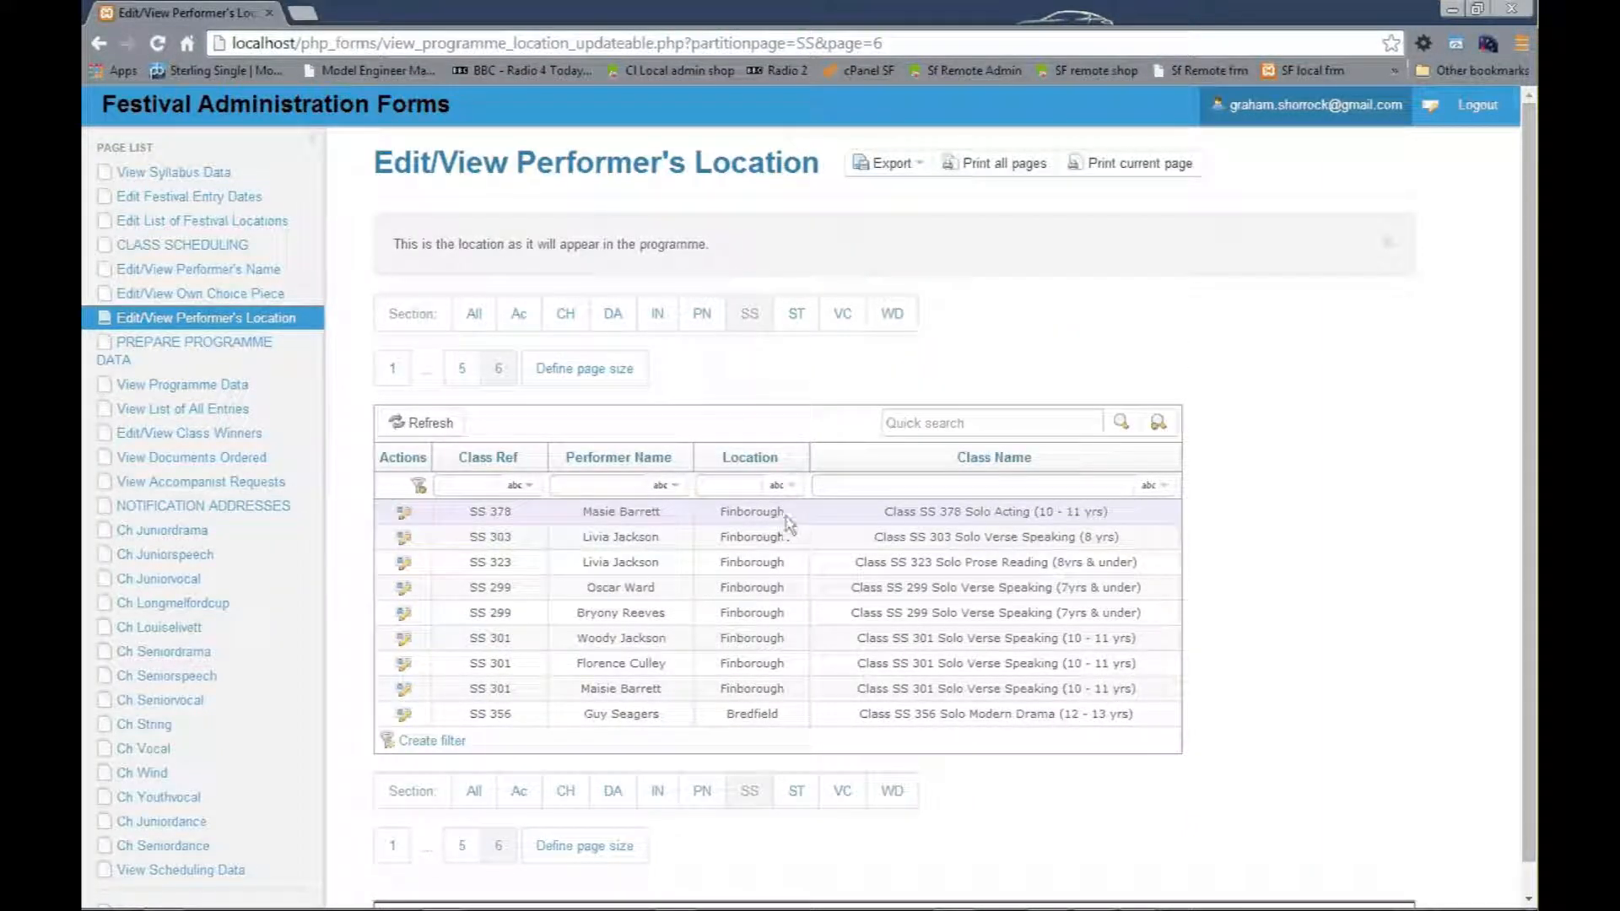
Step: Change the location of the SS 378 Solo Acting entry to Finboroughh and save the row
{"action": "left_click", "coordinate": [403, 513]}
{"action": "left_click_drag", "start_coordinate": [719, 540], "coordinate": [699, 537]}
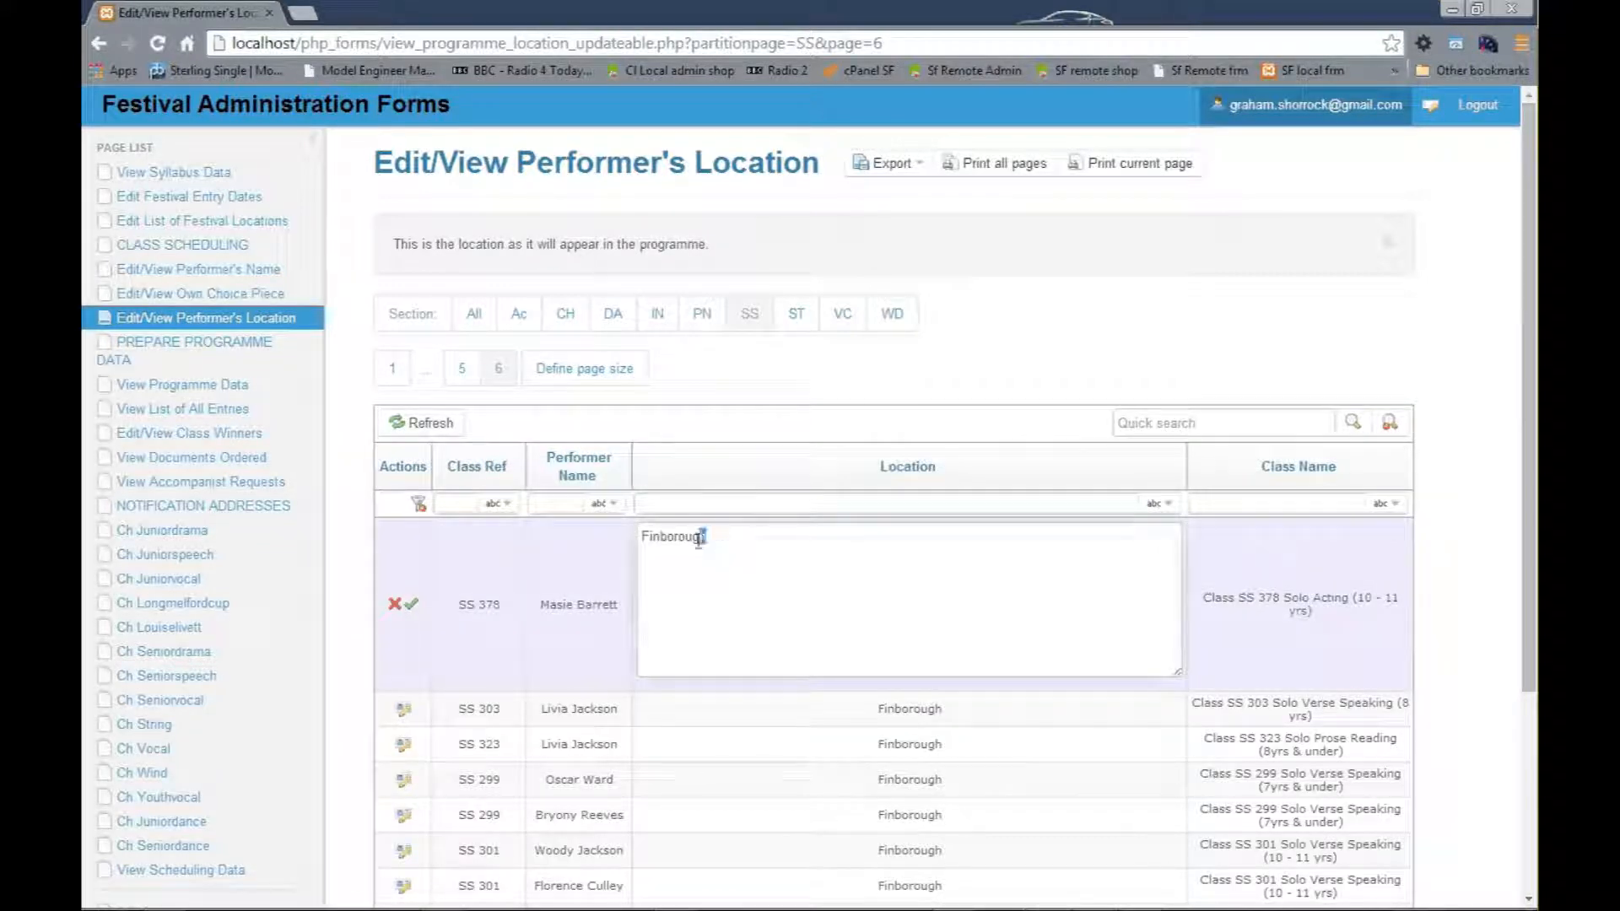
{"action": "type", "text": "hhhhh"}
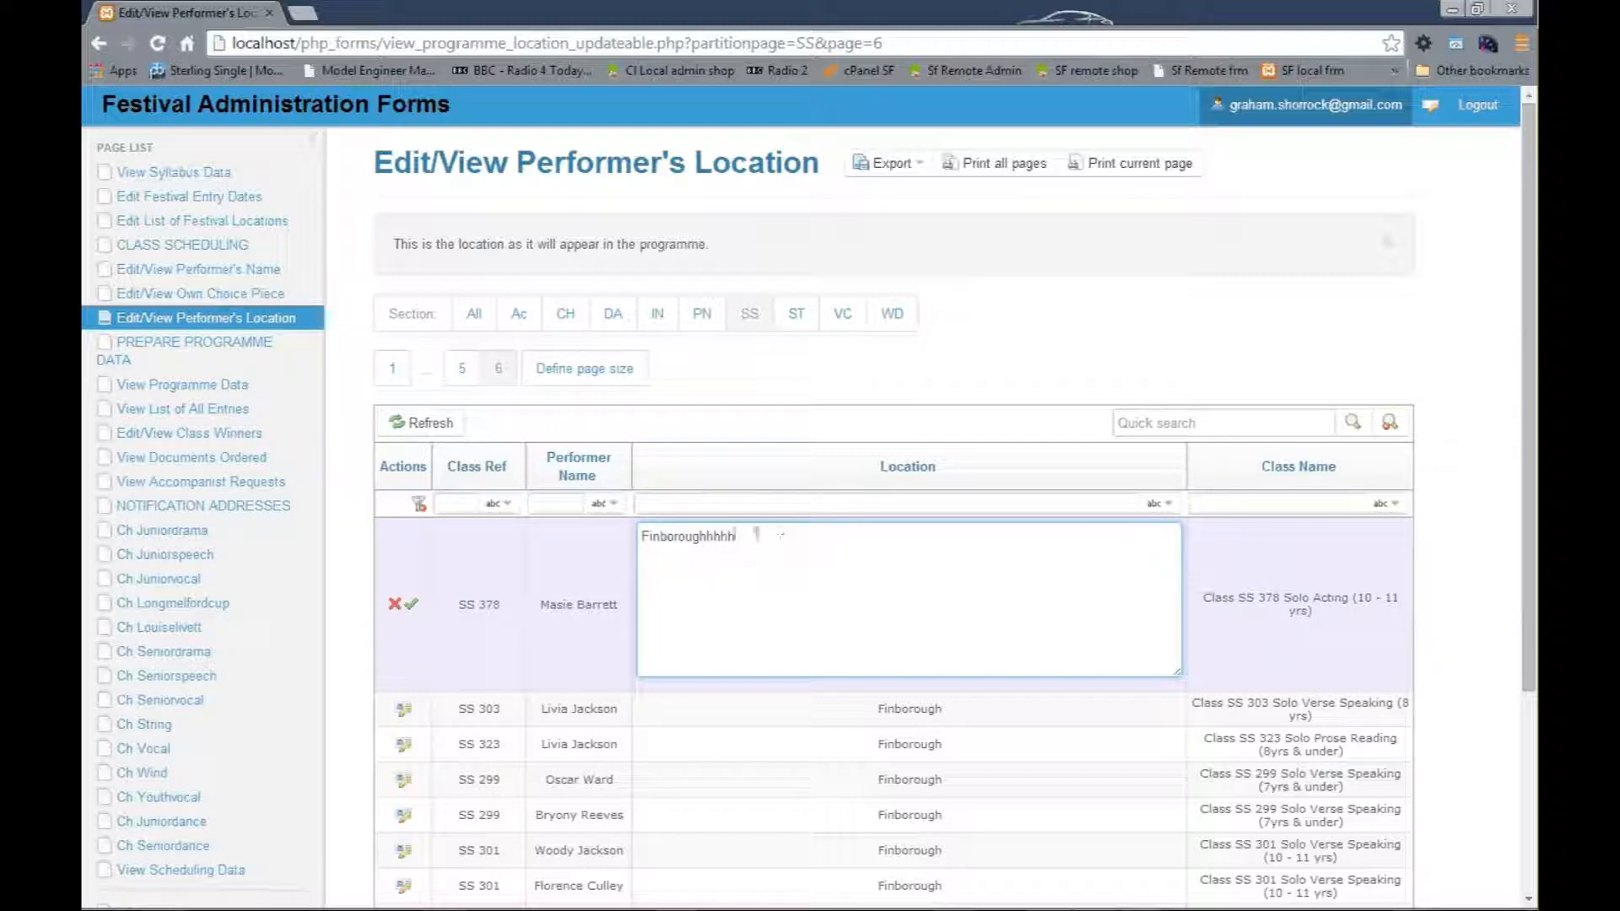
{"action": "left_click_drag", "start_coordinate": [759, 534], "coordinate": [718, 541]}
{"action": "key", "text": "BackSpace"}
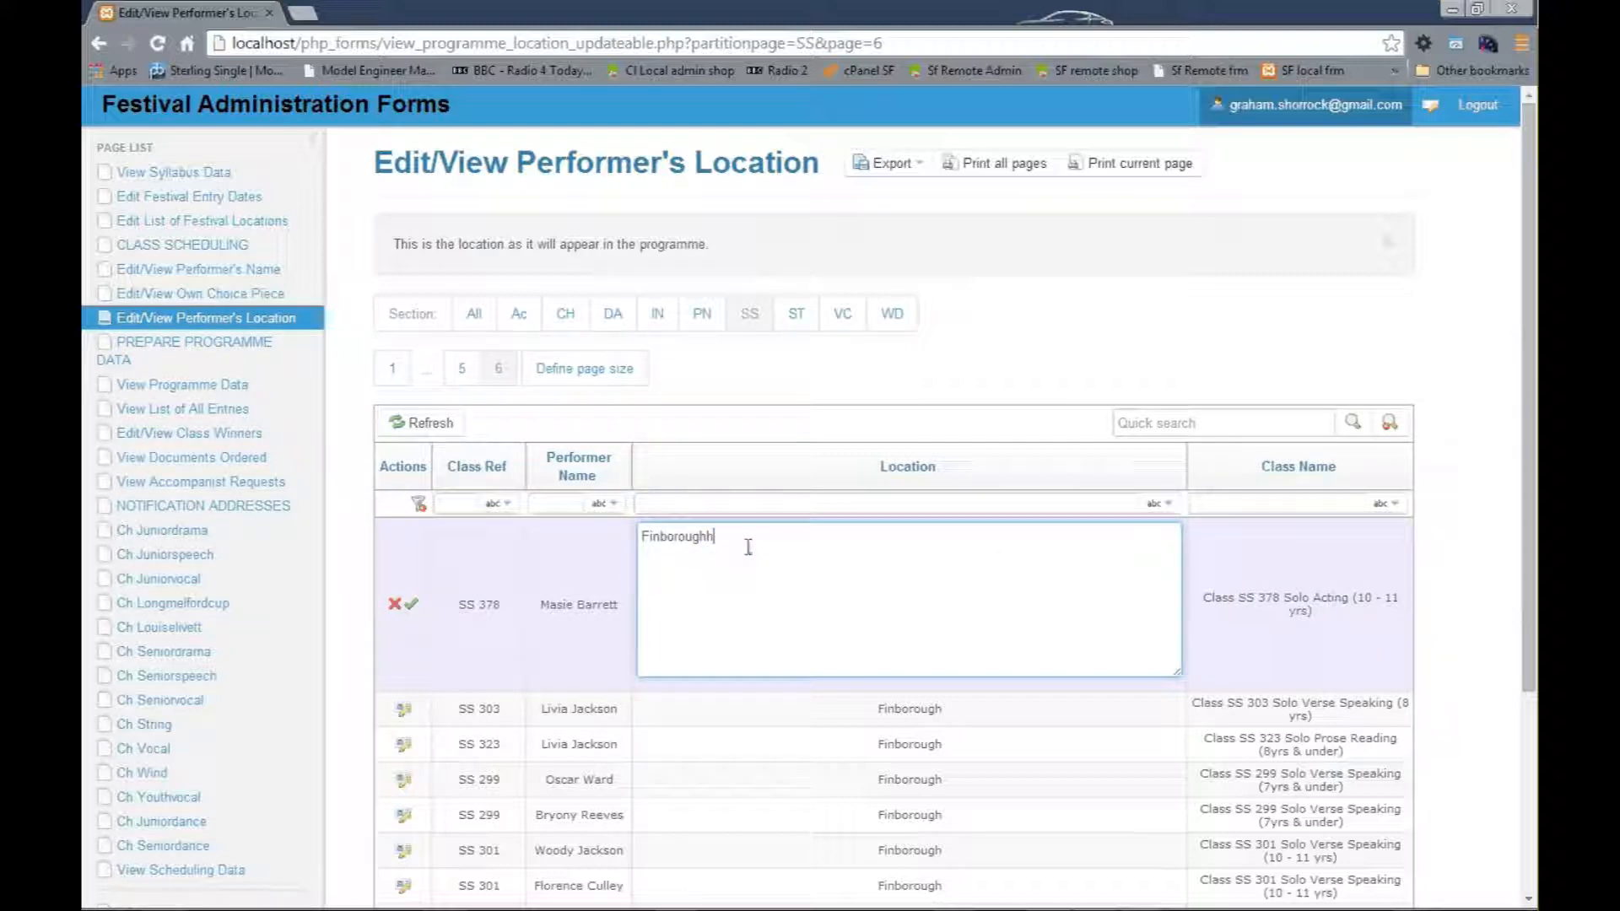
{"action": "left_click", "coordinate": [413, 605]}
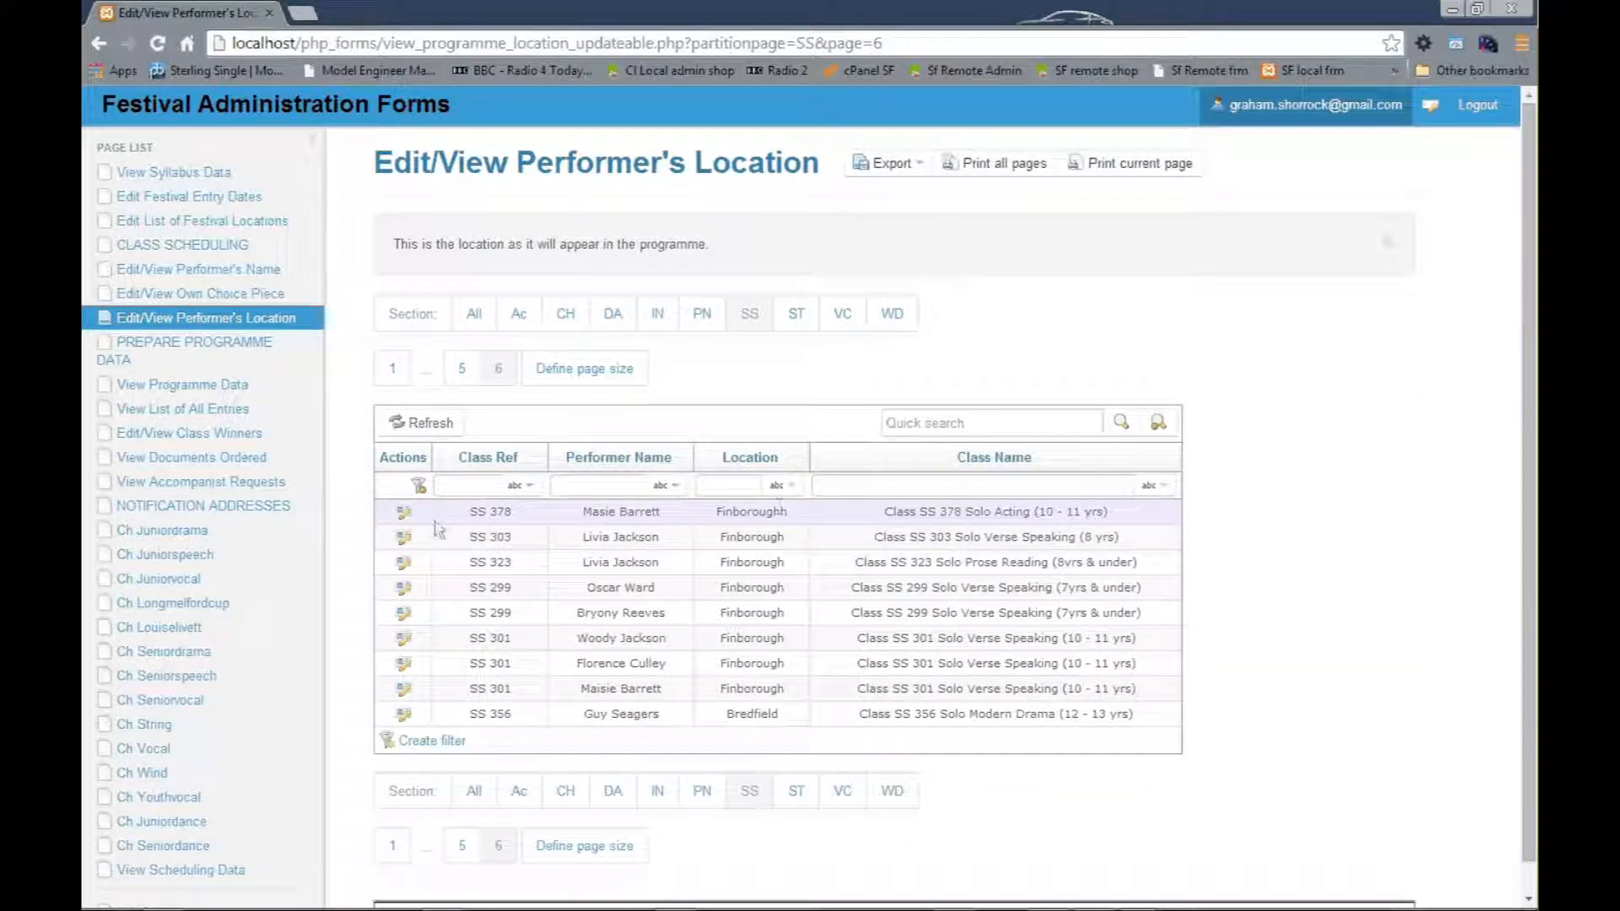
Step: Correct the SS 378 Solo Acting entry's location to Finborough and save the row
{"action": "left_click", "coordinate": [404, 512]}
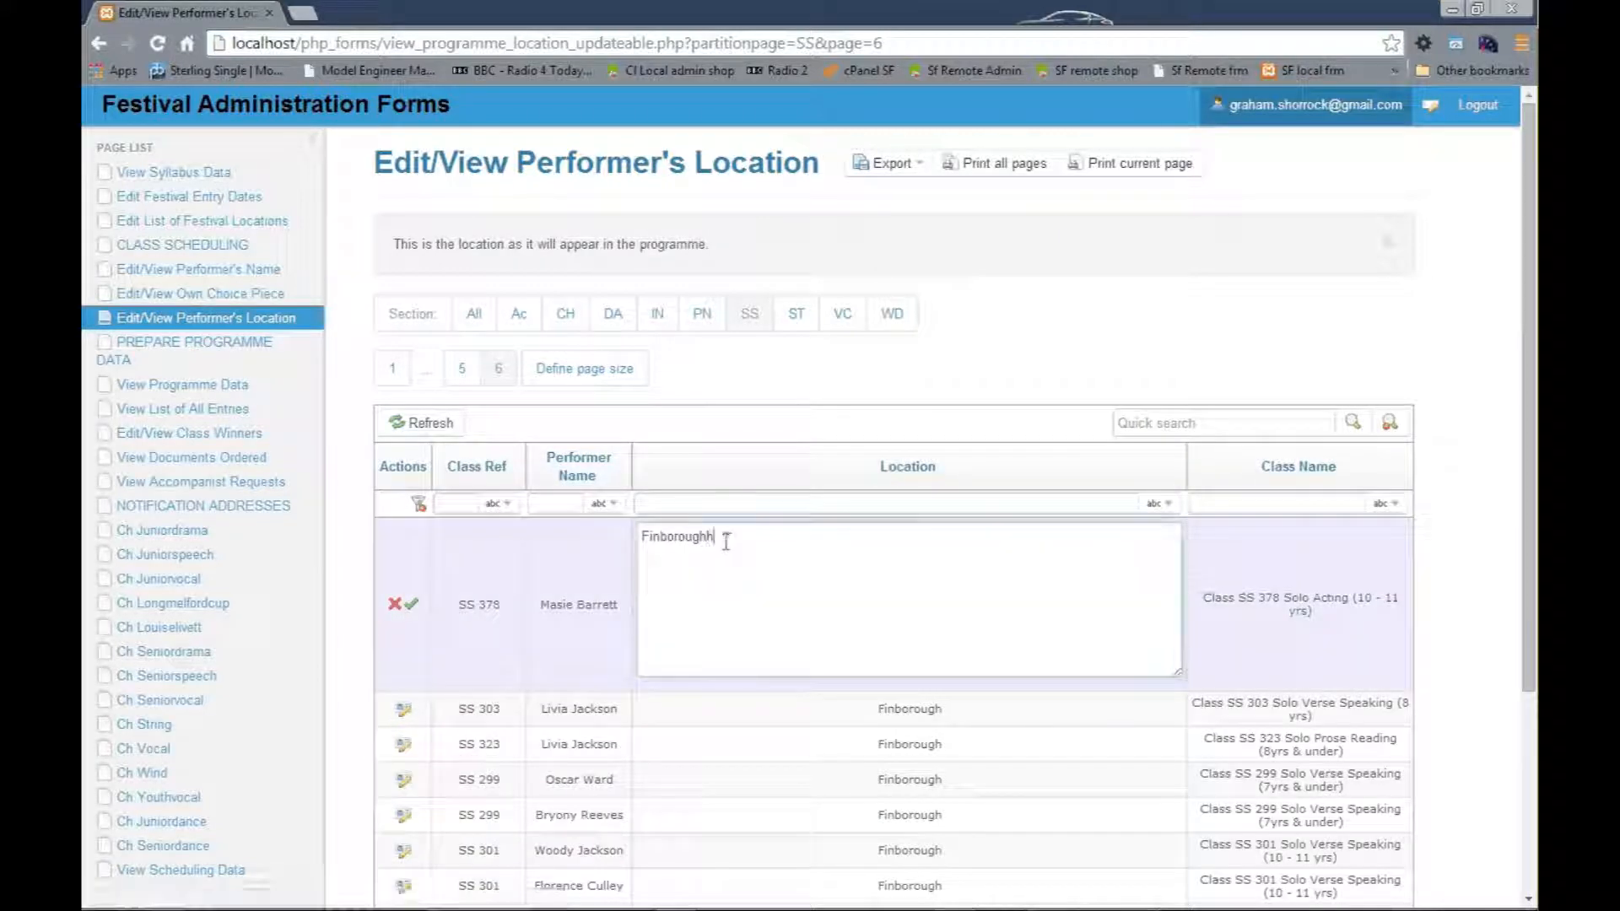
{"action": "key", "text": "BackSpace"}
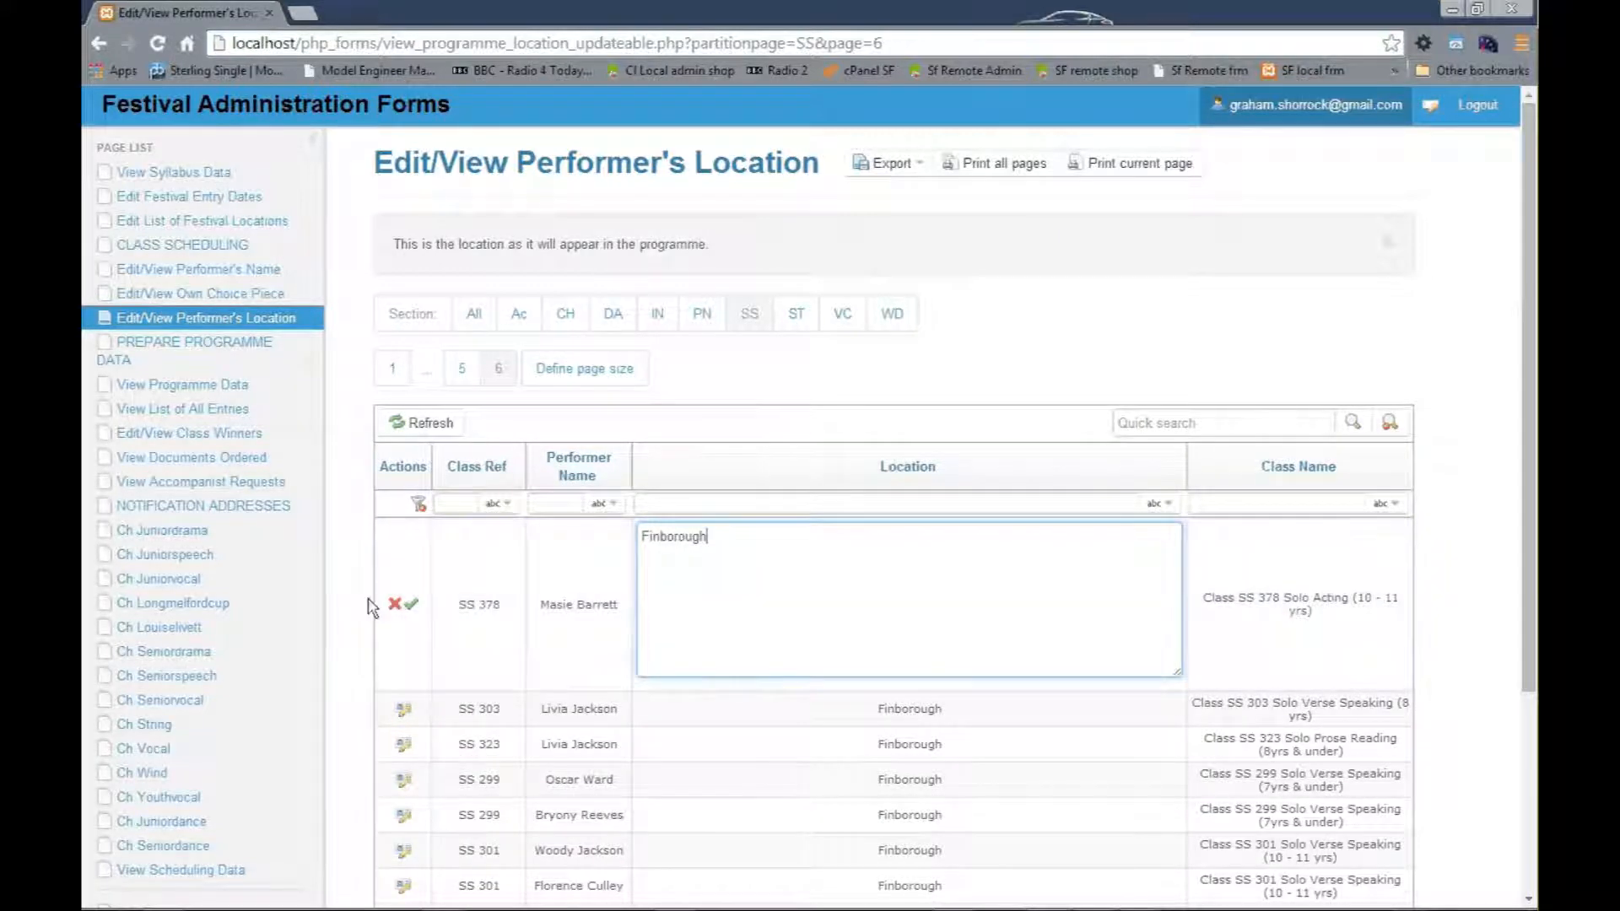
{"action": "left_click", "coordinate": [411, 604]}
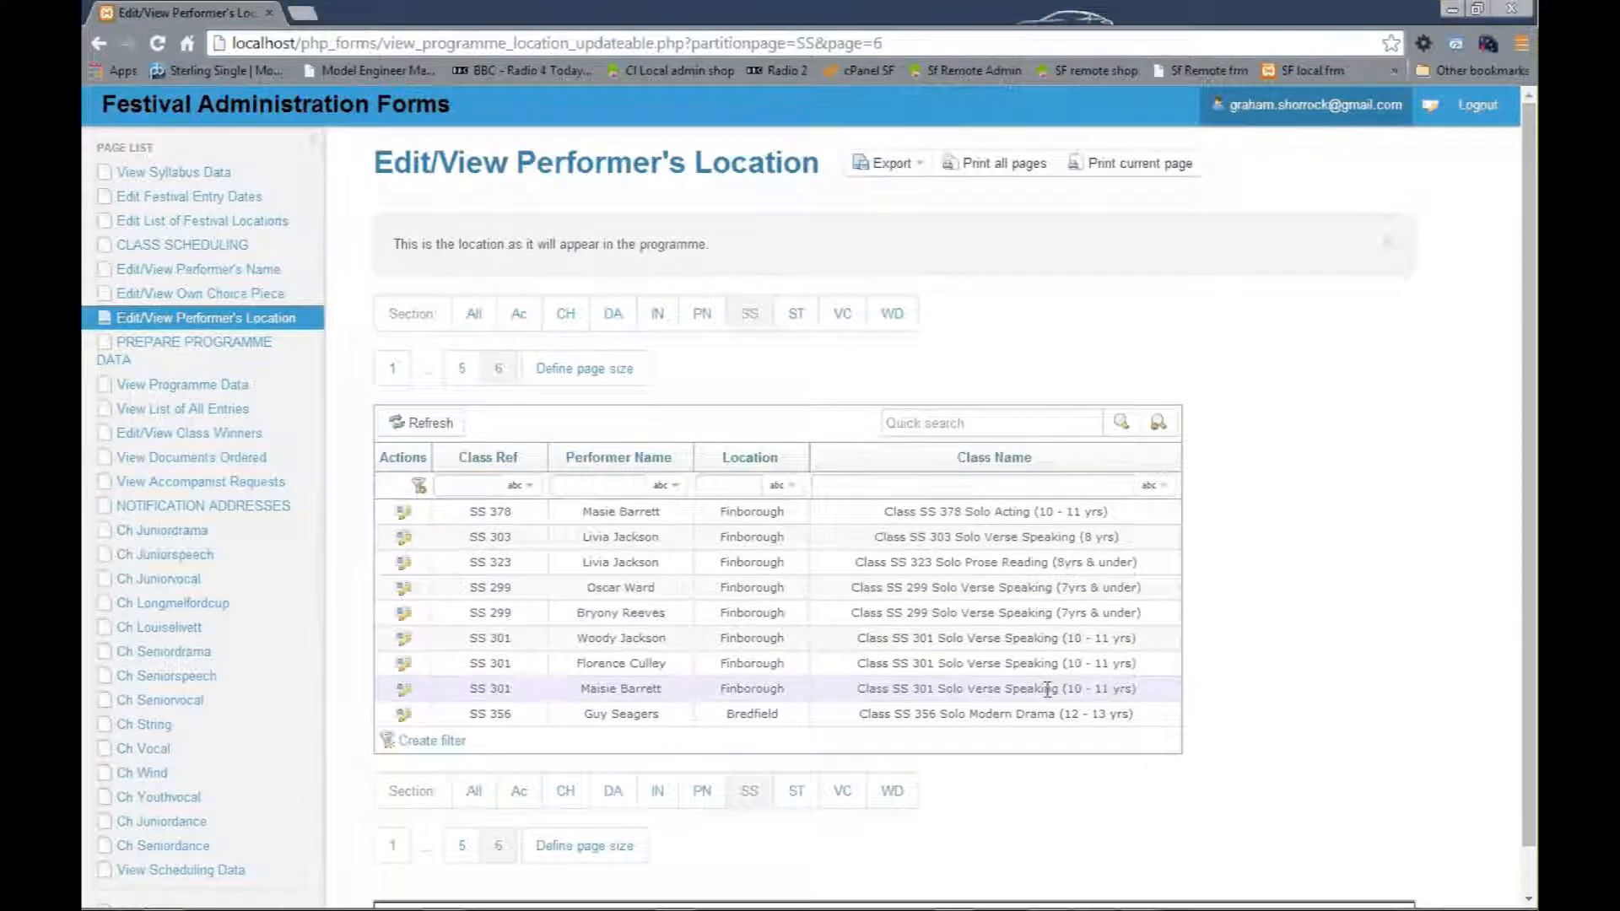
{"action": "scroll", "coordinate": [1012, 666], "scroll_direction": "down", "scroll_amount": 1}
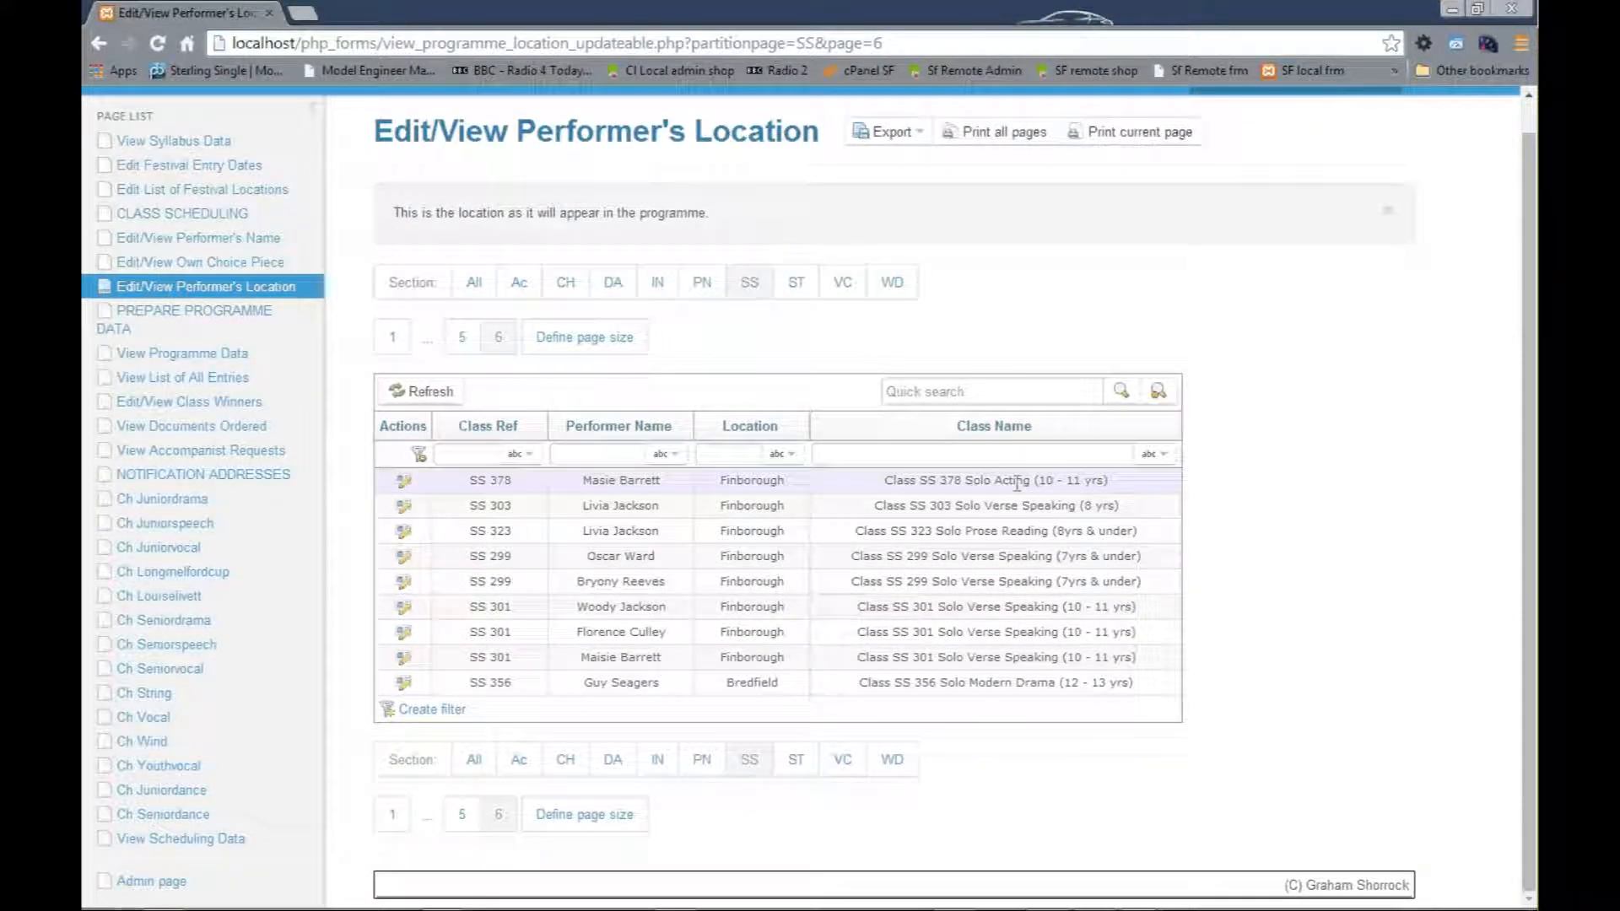